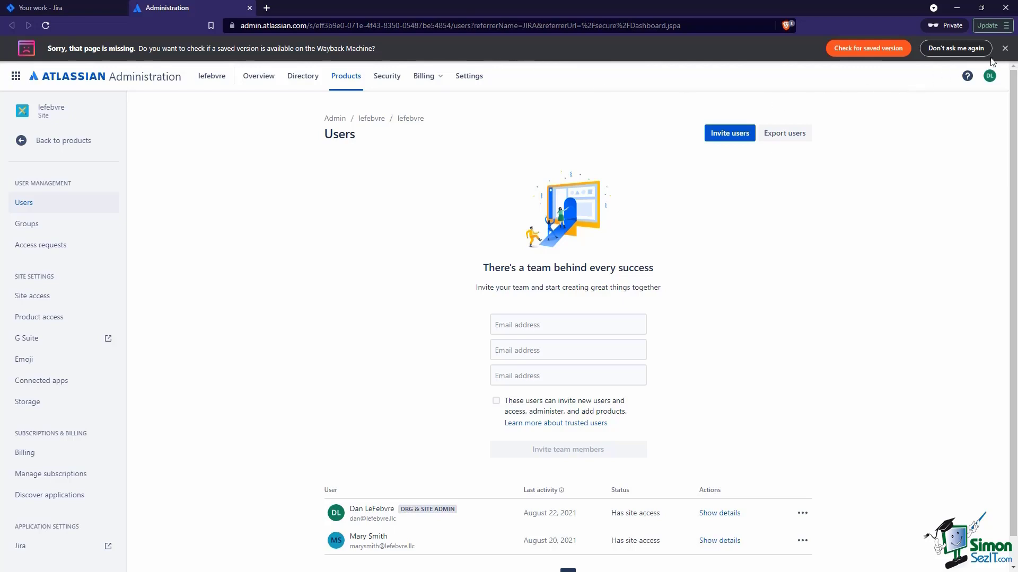
# Dismiss the Wayback Machine notice and open the Site access page
pyautogui.click(1005, 48)
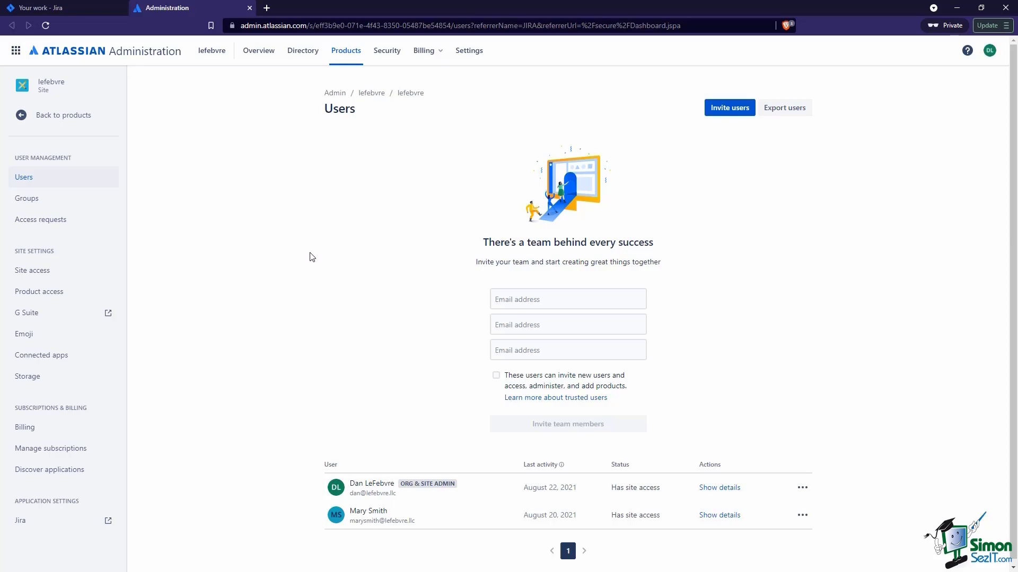
pyautogui.click(82, 281)
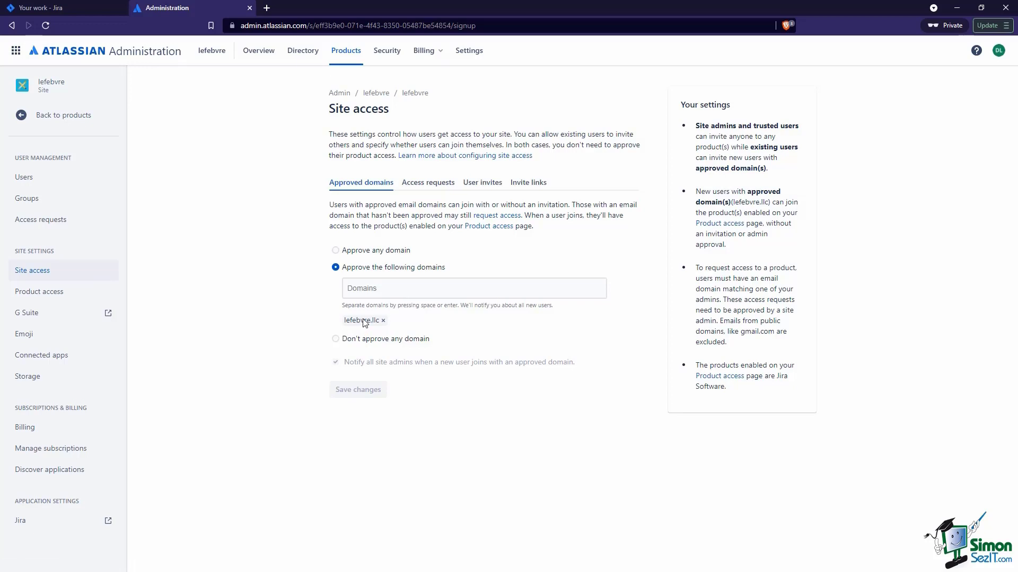
# Switch approved domains from any domain to none, then review the Access requests settings
pyautogui.click(364, 253)
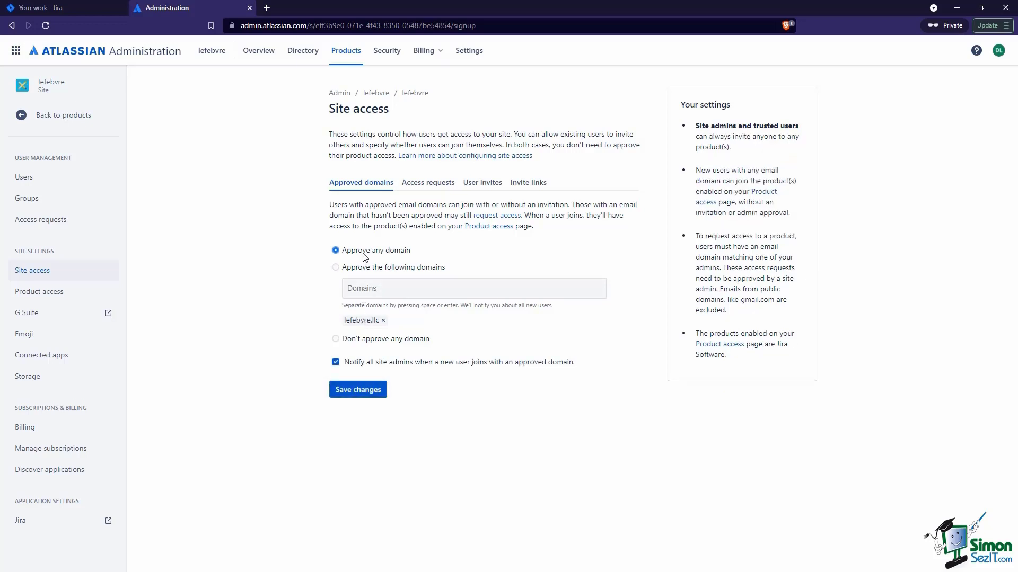
pyautogui.click(354, 340)
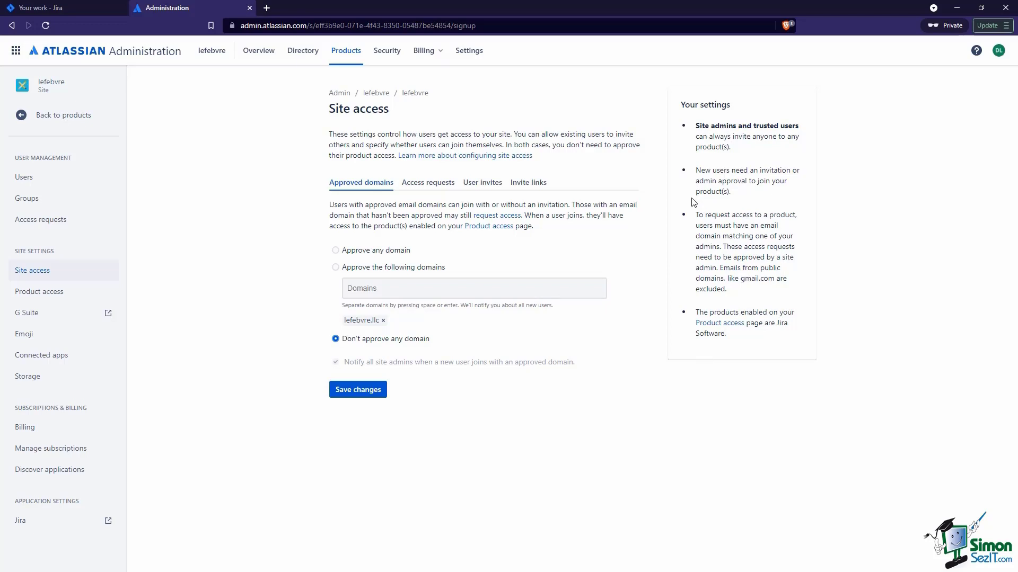
pyautogui.click(424, 186)
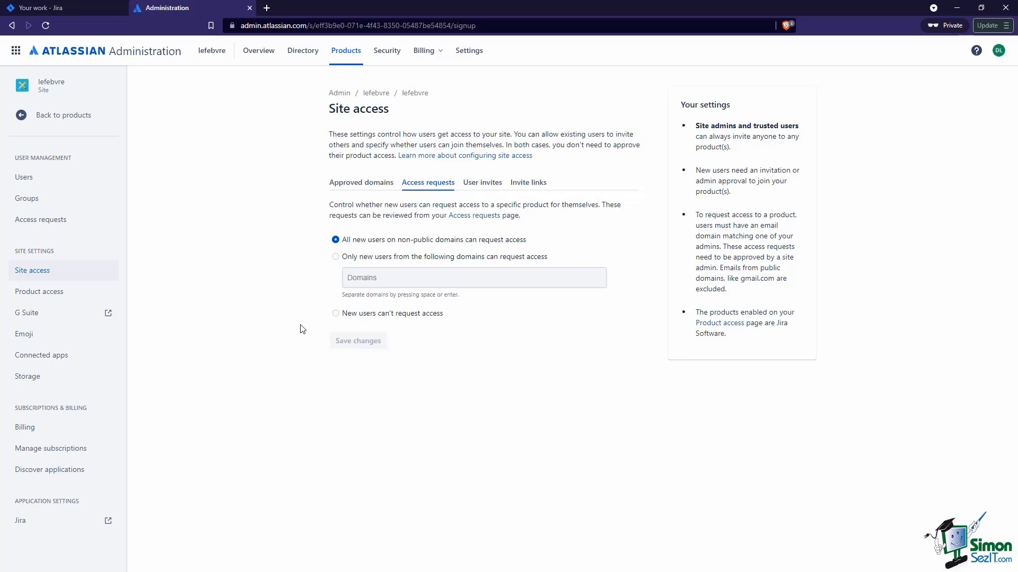
pyautogui.click(36, 291)
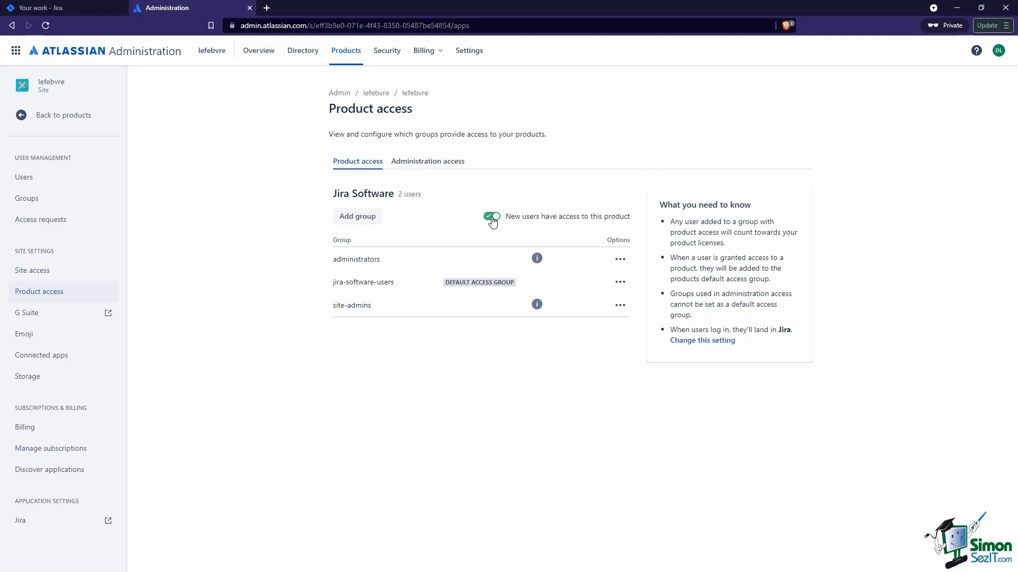
# Return to the Users page after reviewing the Jira Software product-access groups
pyautogui.click(75, 177)
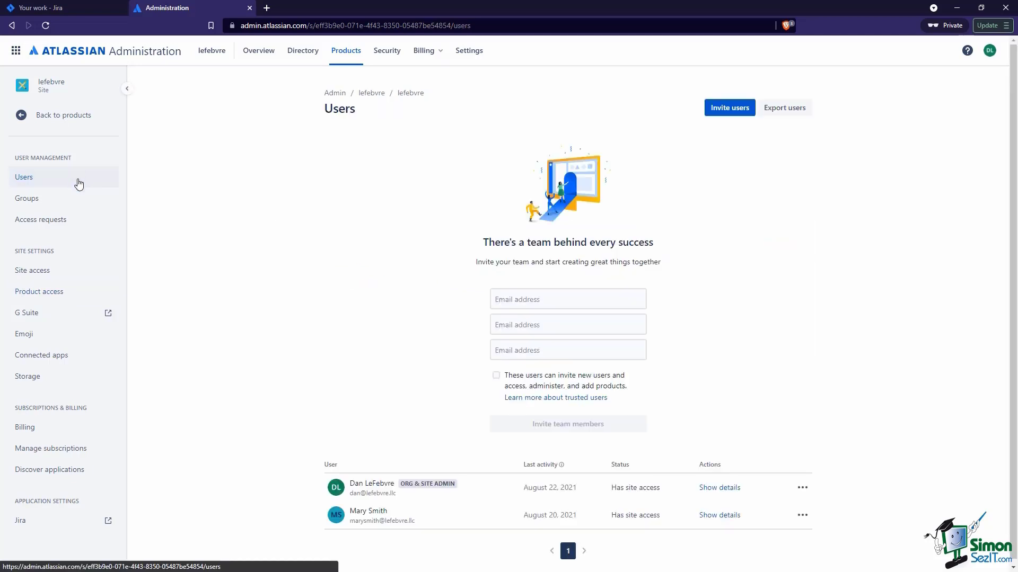
# Invite a new user by e-mail with the Basic role and Jira Software access
pyautogui.click(730, 109)
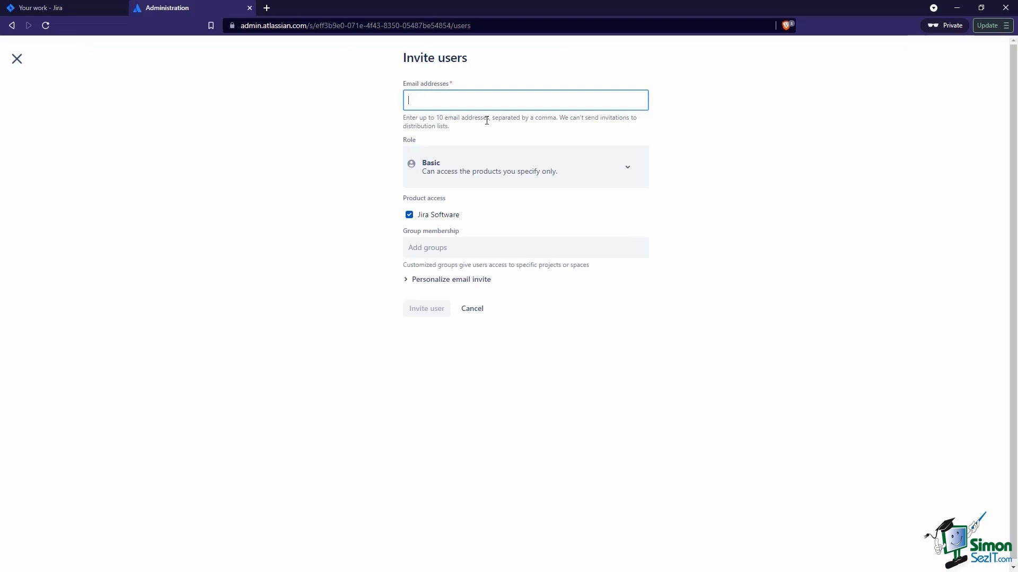
pyautogui.click(505, 169)
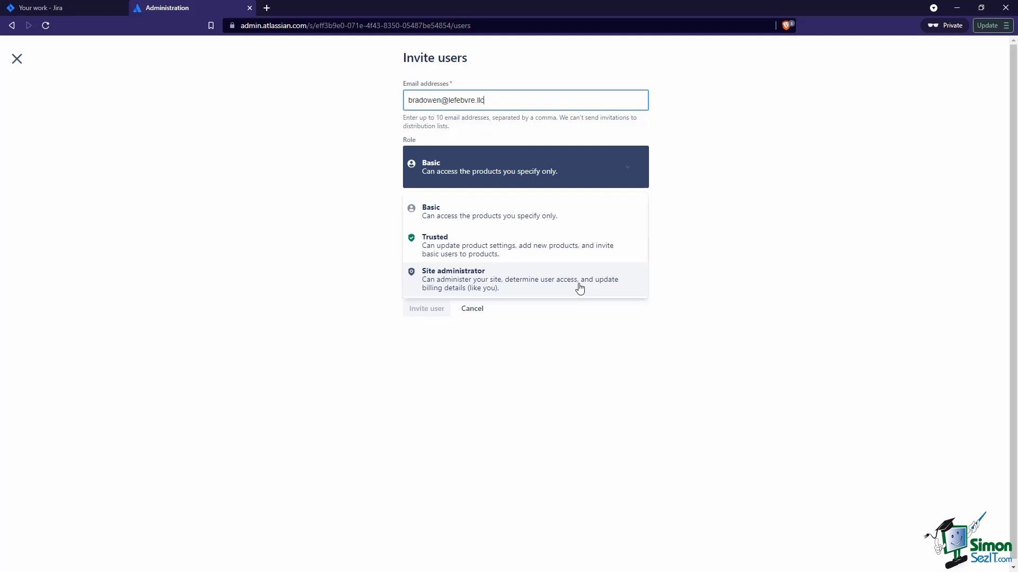
pyautogui.click(580, 288)
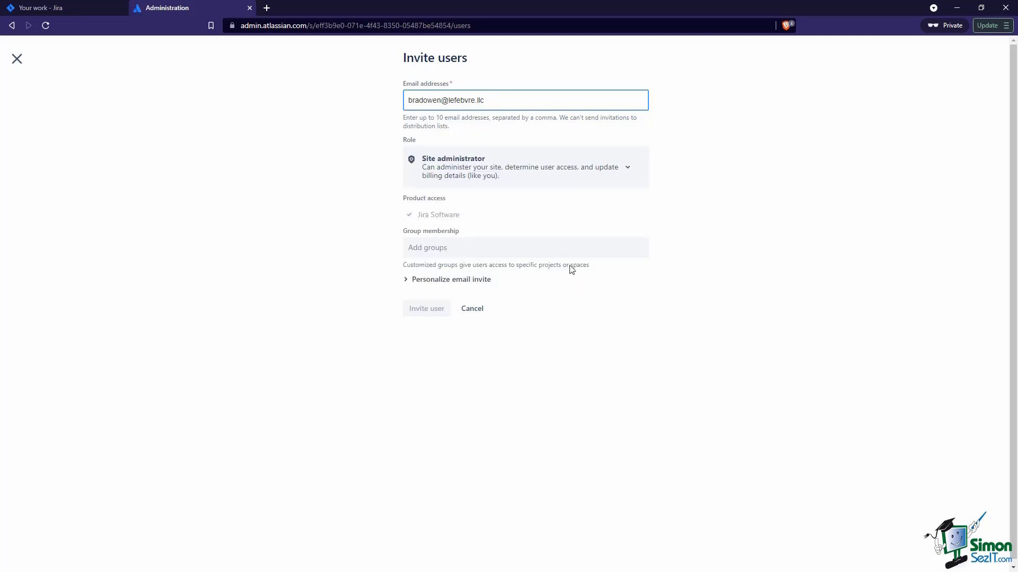
pyautogui.click(490, 162)
pyautogui.click(491, 216)
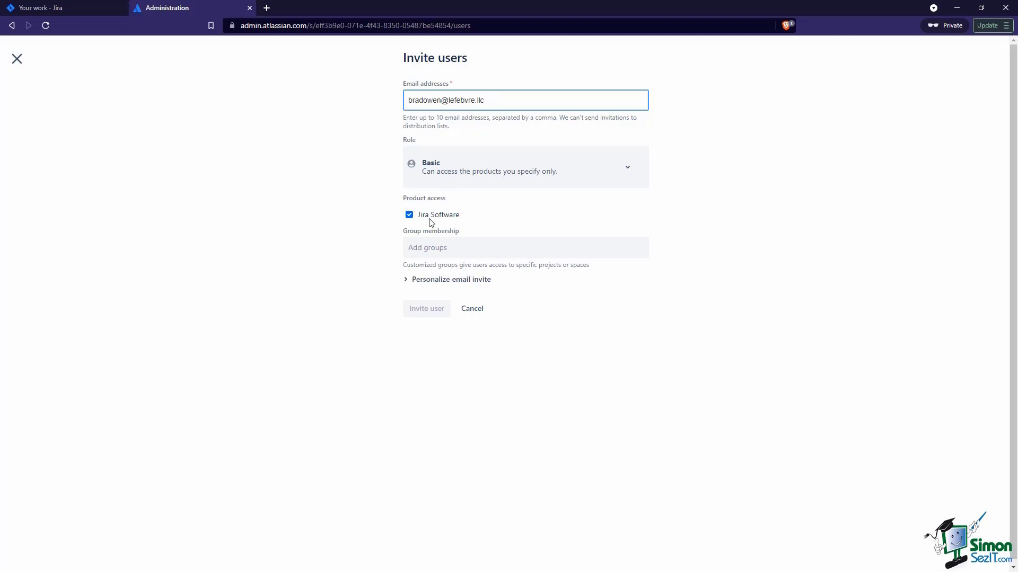
pyautogui.click(410, 216)
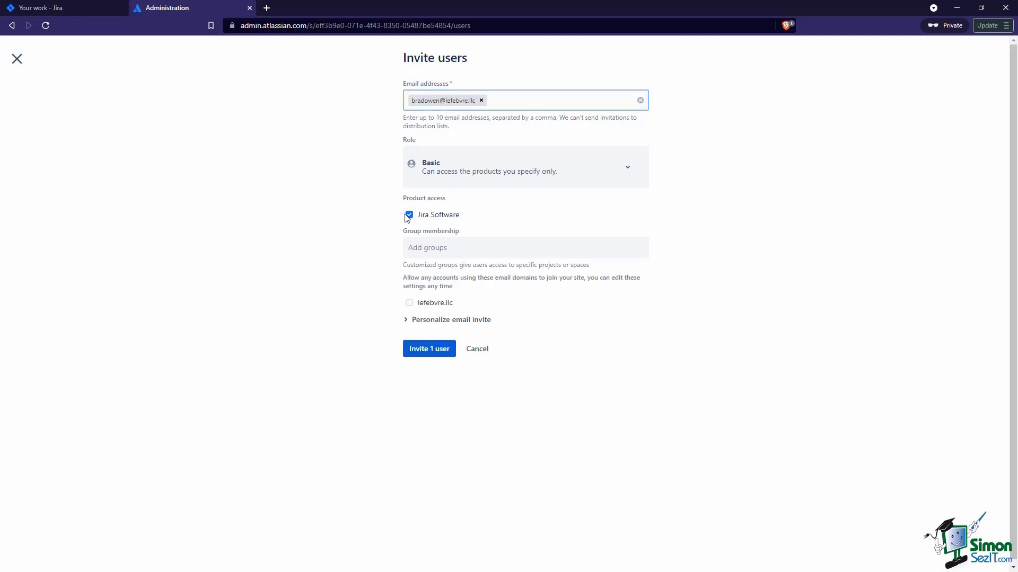
pyautogui.click(409, 215)
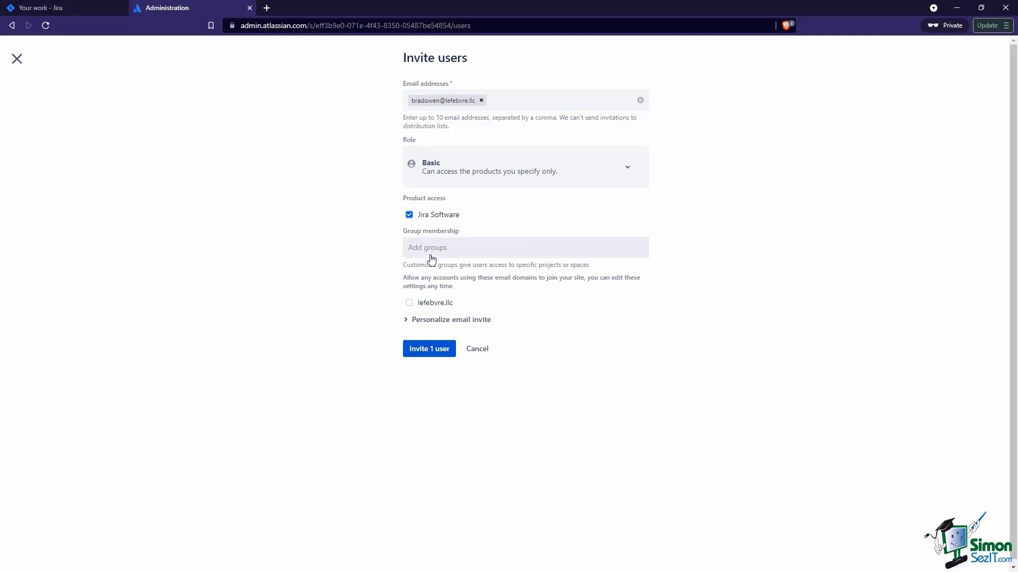
pyautogui.click(426, 352)
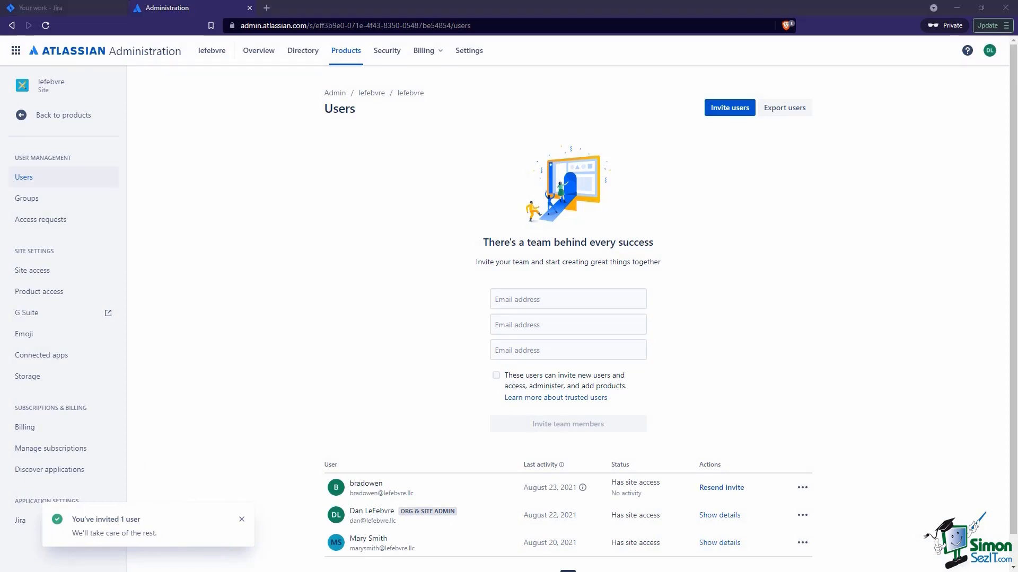
# Open the Atlassian invitation e-mail in ProtonMail and follow its Join the team link
pyautogui.hotkey('alt', 'Tab')
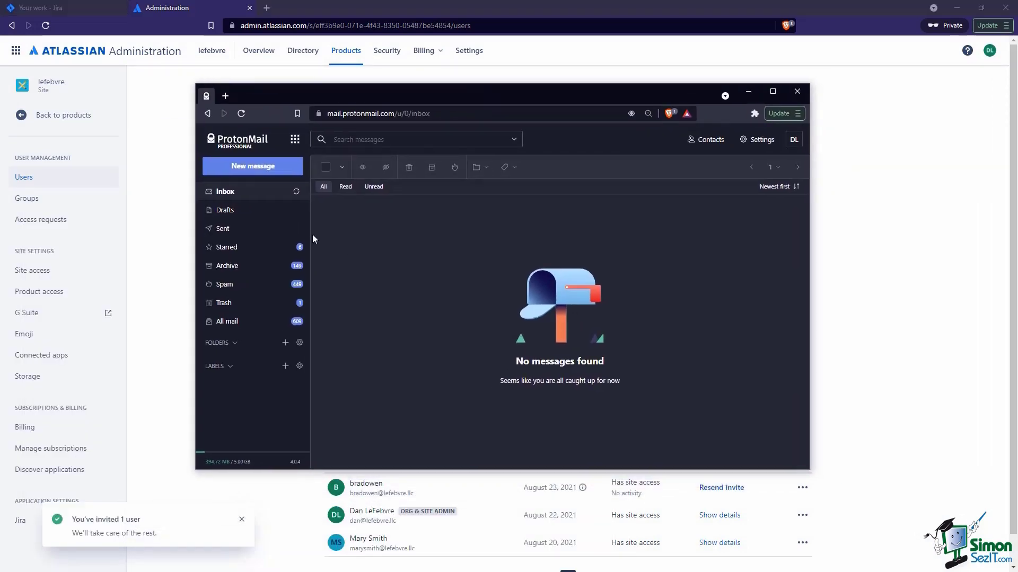
pyautogui.click(297, 192)
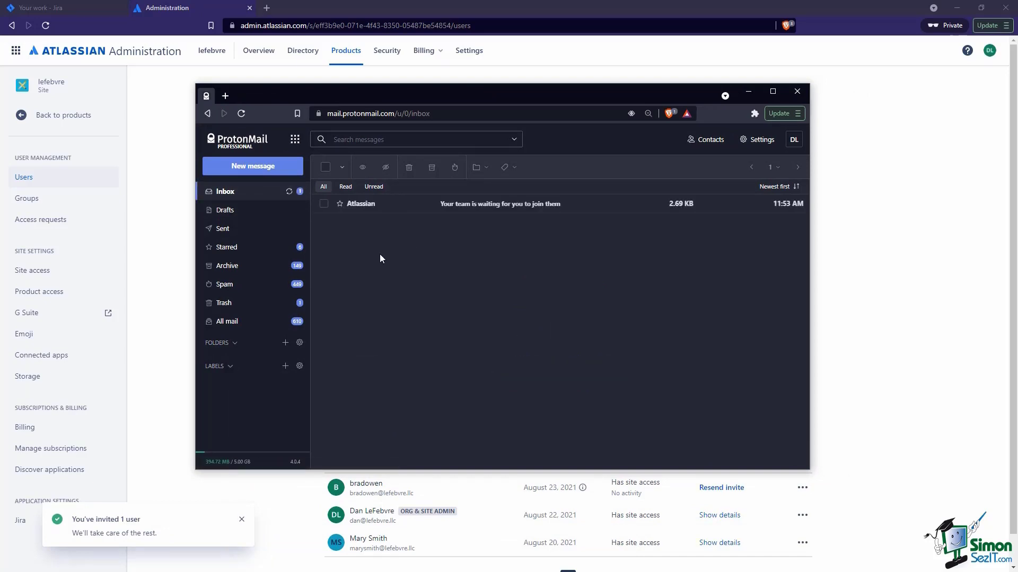
pyautogui.click(374, 207)
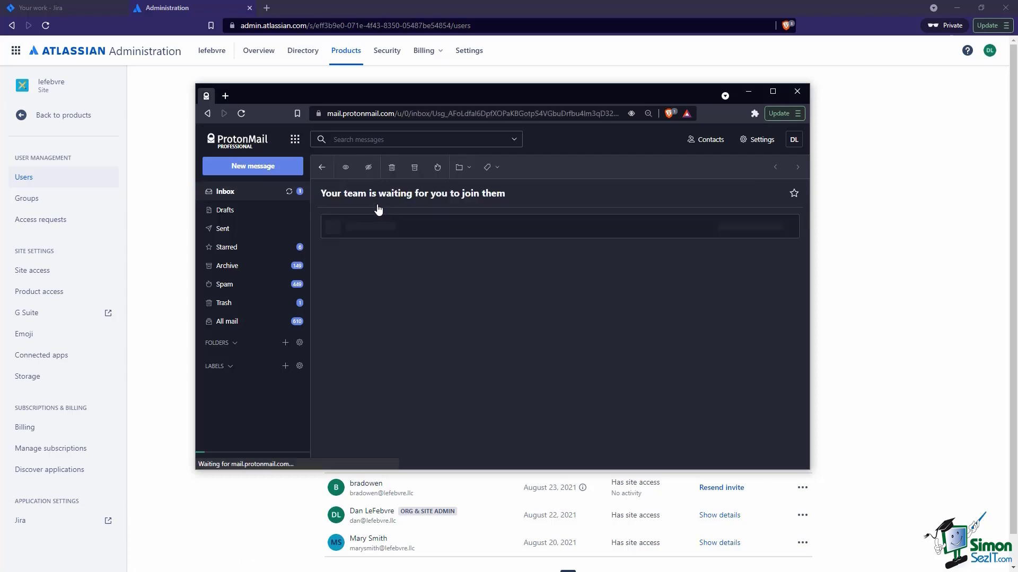
pyautogui.scroll(-2, 397, 347)
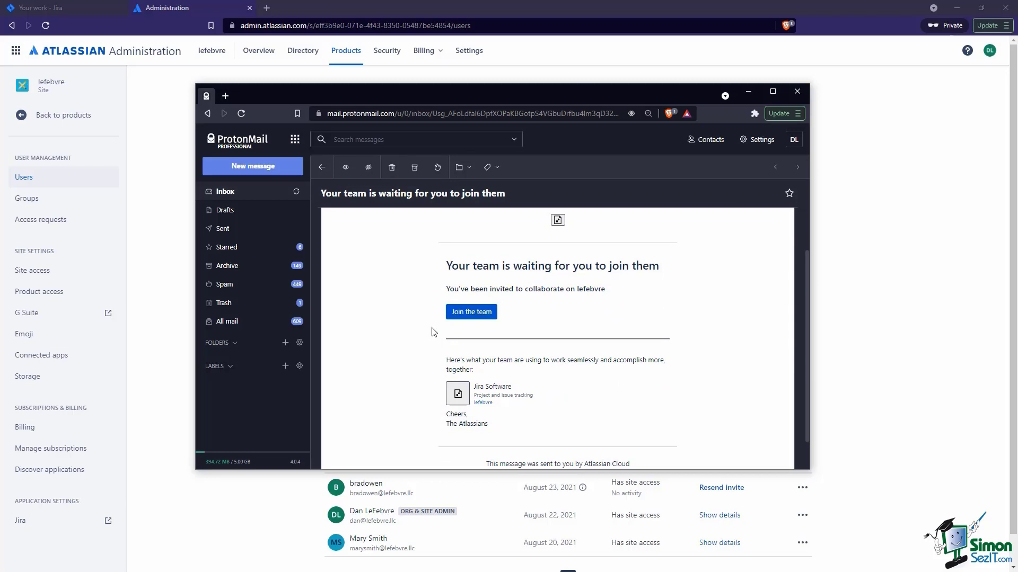
pyautogui.click(466, 316)
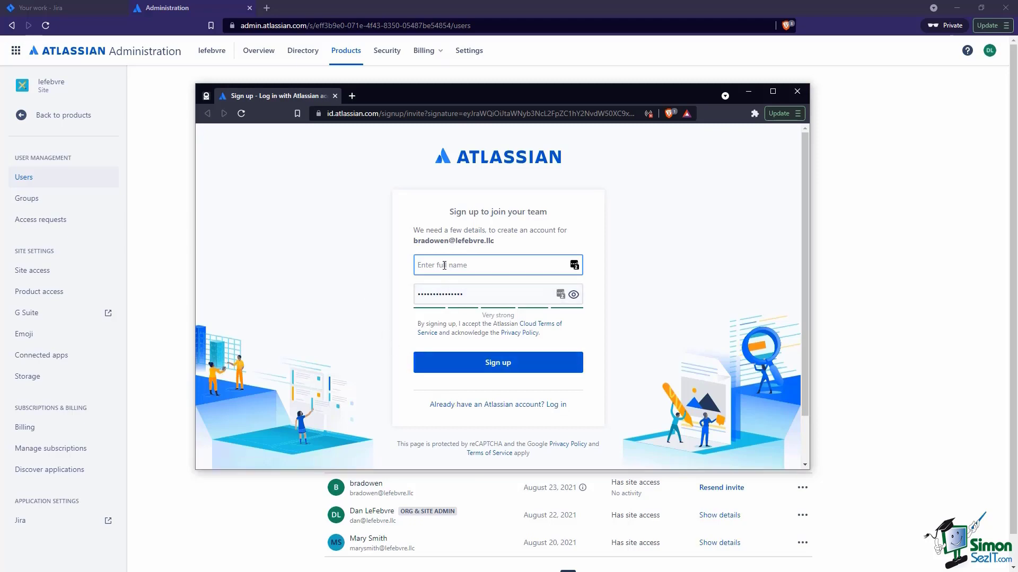
# Sign up with the invitee's full name and account password, passing the motorcycle image challenge
pyautogui.press('Tab')
pyautogui.hotkey('ctrl', 'v')
pyautogui.click(487, 365)
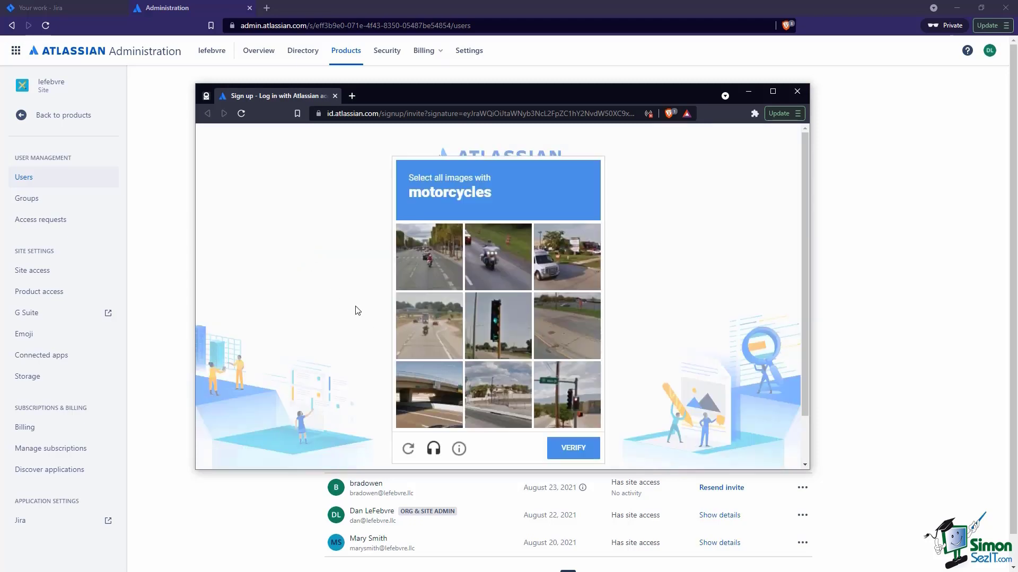
pyautogui.click(440, 281)
pyautogui.click(431, 331)
pyautogui.scroll(-1, 523, 377)
pyautogui.click(491, 211)
pyautogui.click(572, 399)
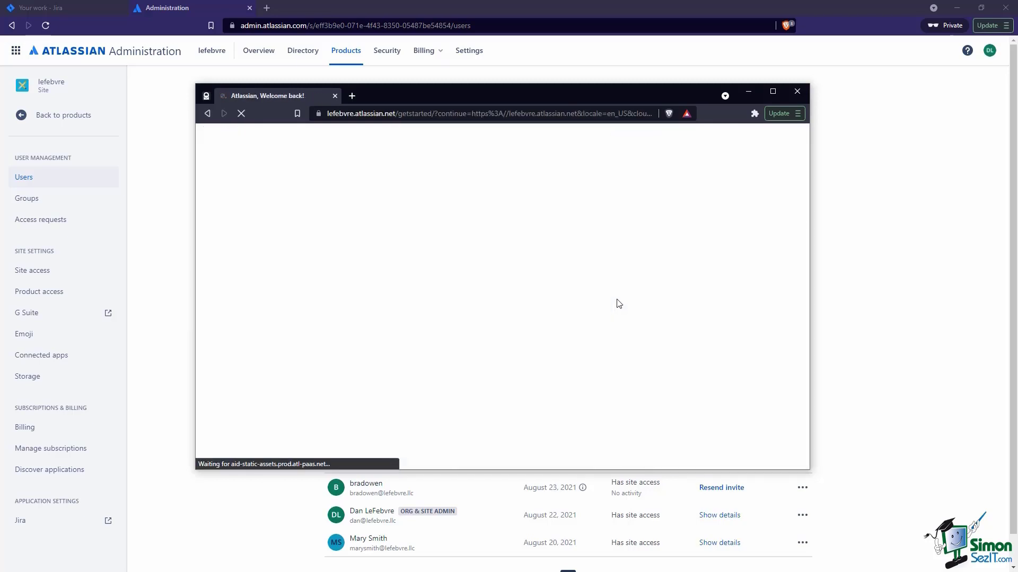
# Skip the onboarding questions and tool connection, then return to Administration's Product access page
pyautogui.click(711, 215)
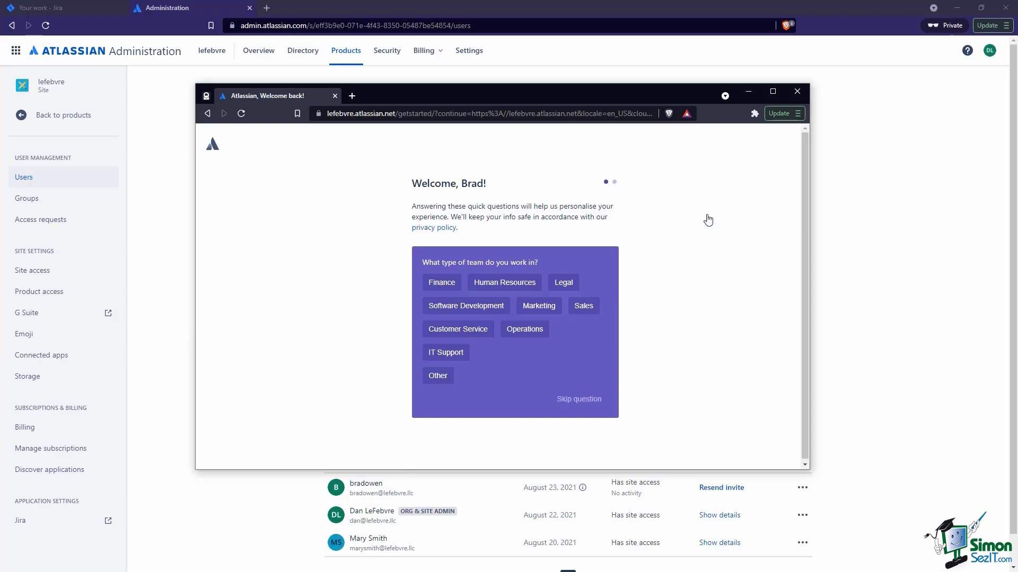
pyautogui.click(582, 393)
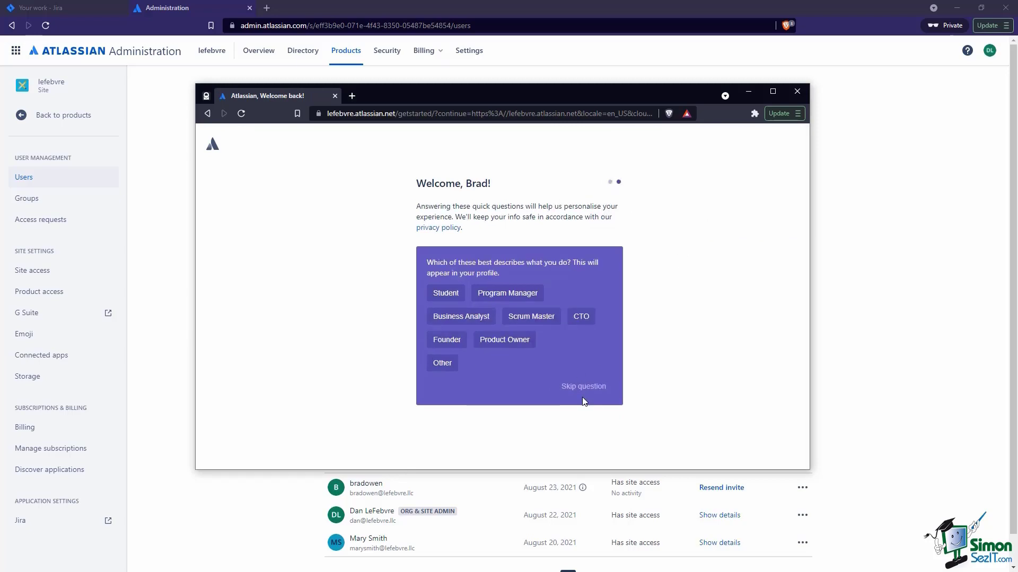
pyautogui.click(586, 390)
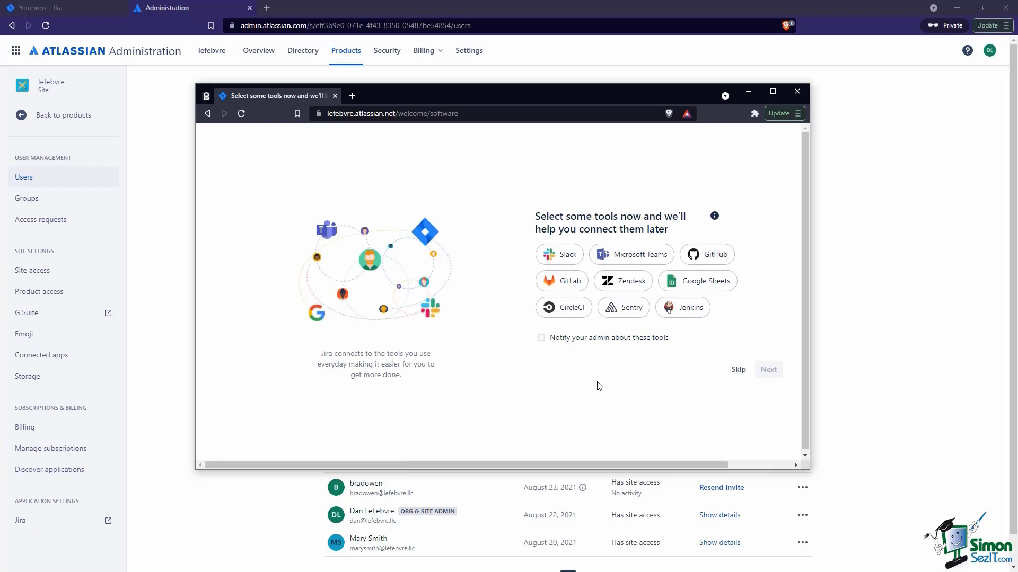
pyautogui.click(738, 369)
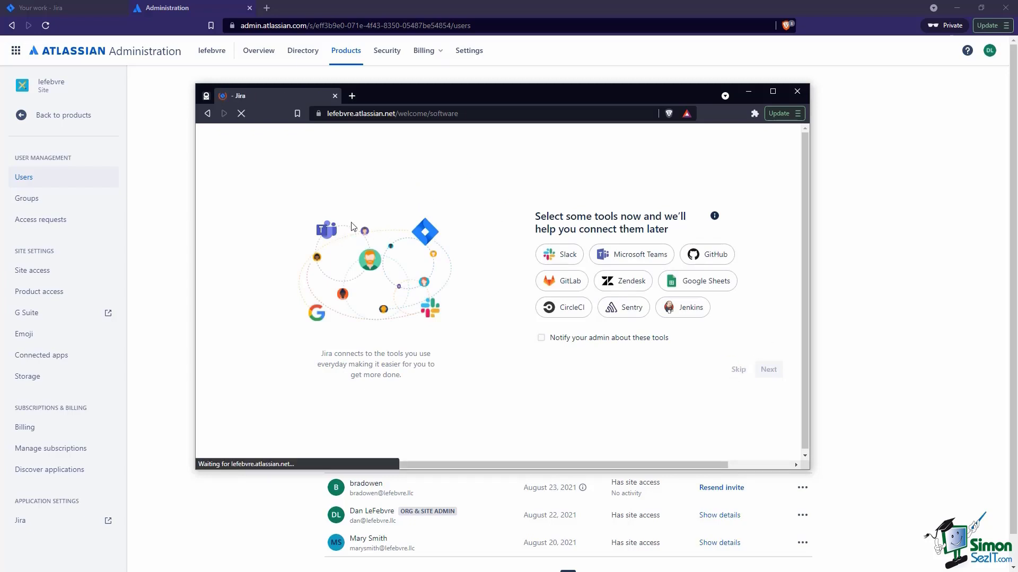
pyautogui.click(309, 9)
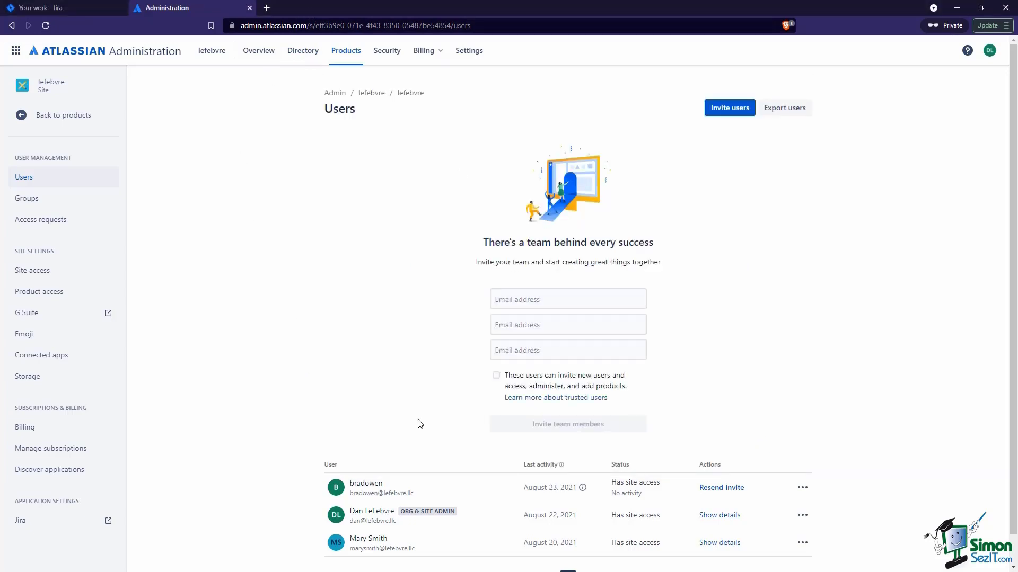
pyautogui.click(56, 292)
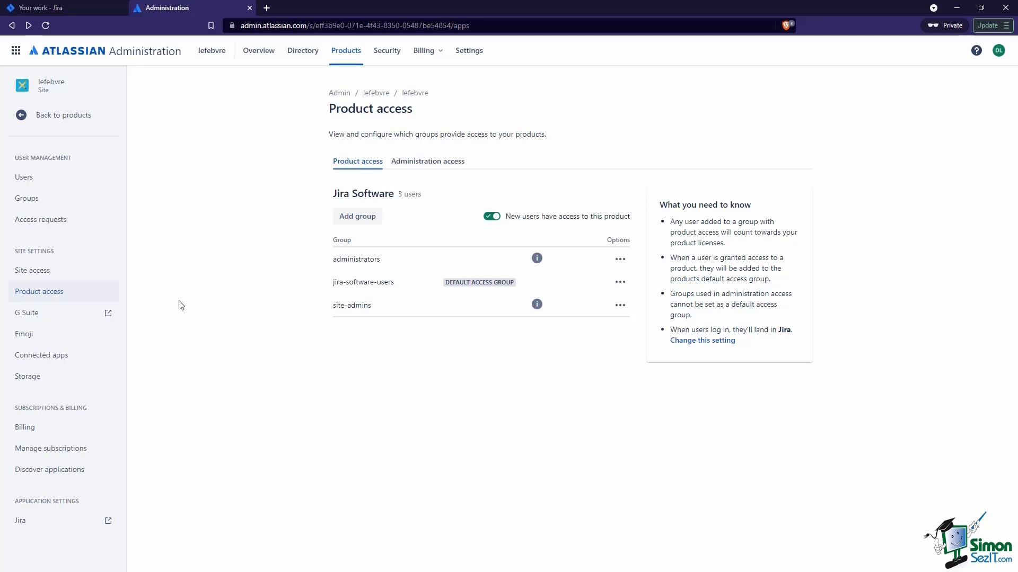
# Go to the Groups page and bring up a blank Create group form
pyautogui.click(63, 200)
pyautogui.click(780, 112)
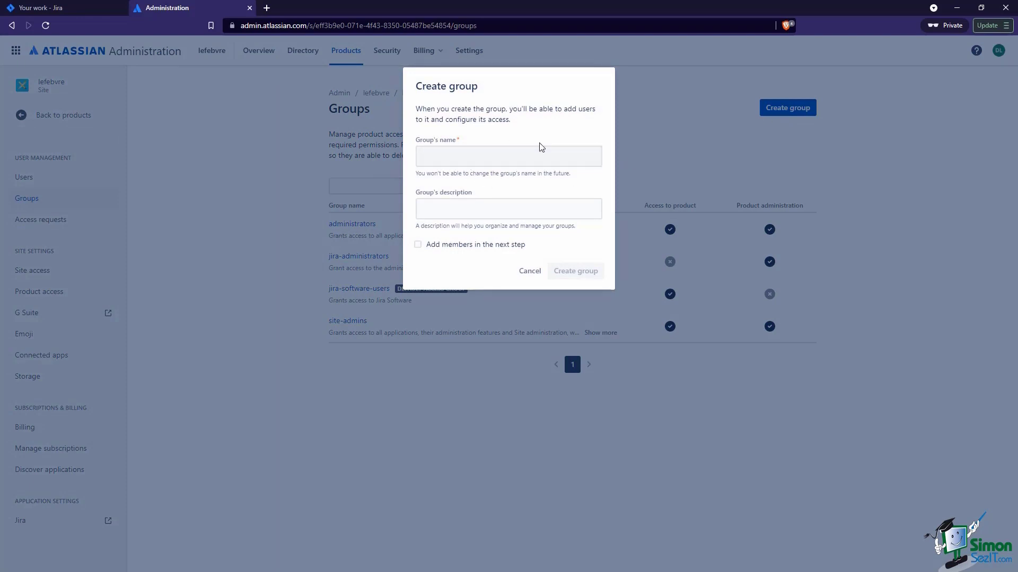
# Create the 'Managers' group and add the first suggested user as its member
pyautogui.click(517, 153)
pyautogui.write('Ma')
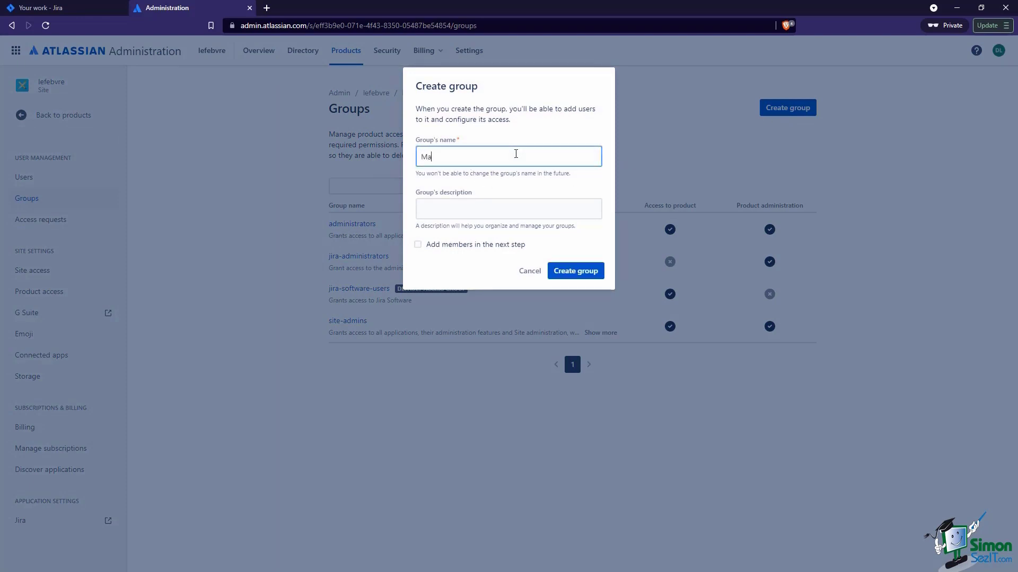
pyautogui.write('nagers')
pyautogui.click(574, 274)
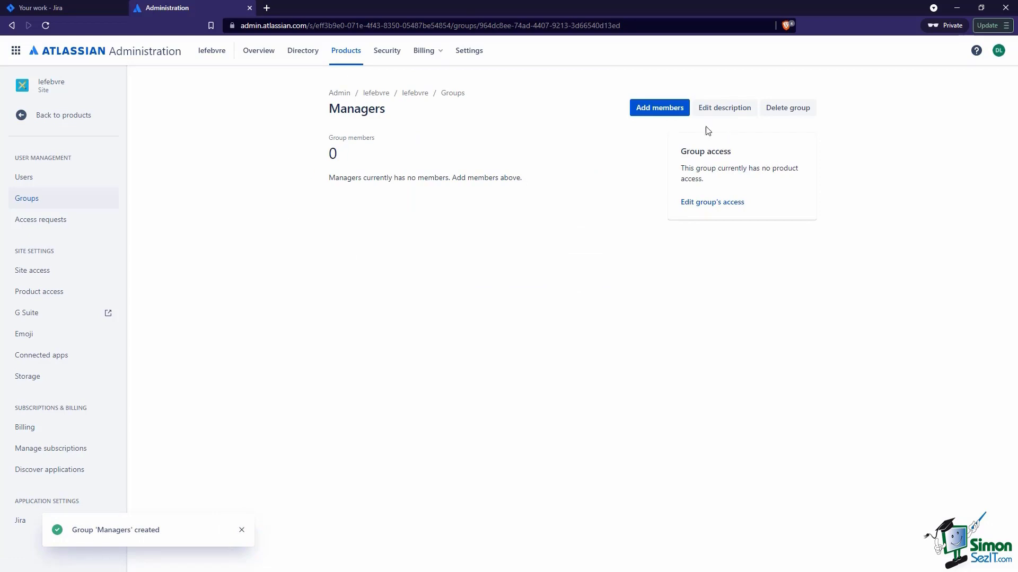
pyautogui.click(674, 115)
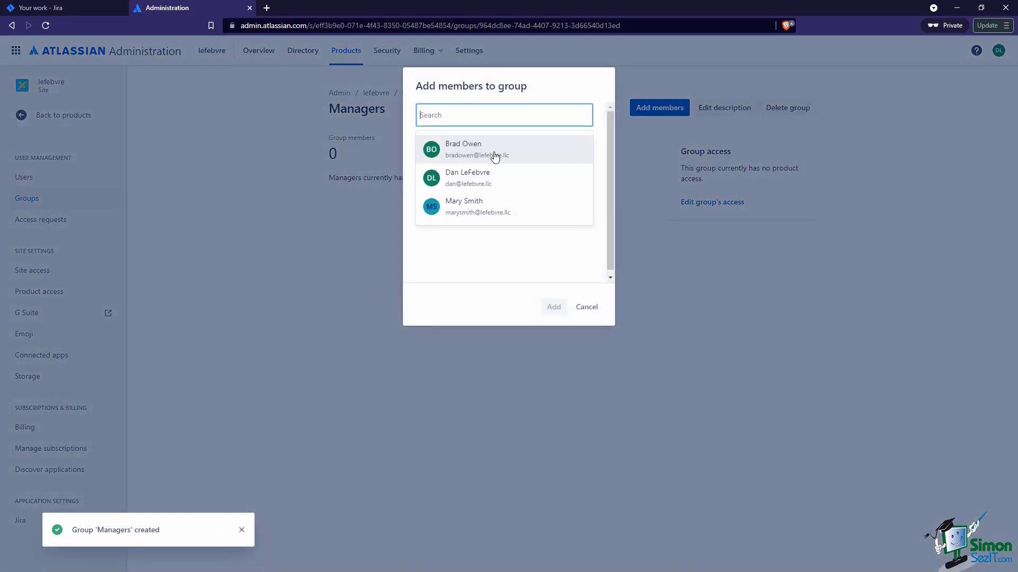
pyautogui.click(495, 154)
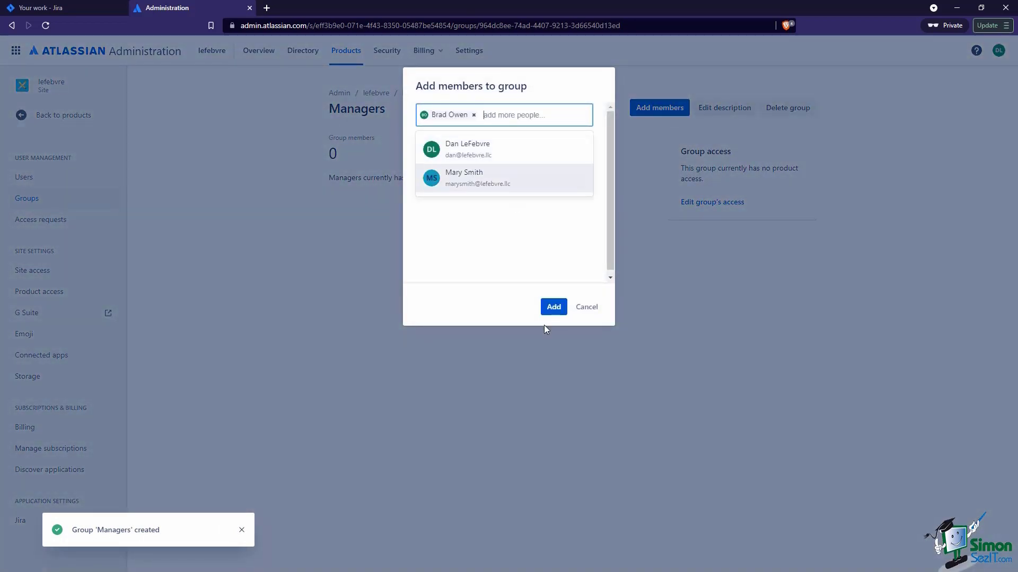
pyautogui.click(562, 309)
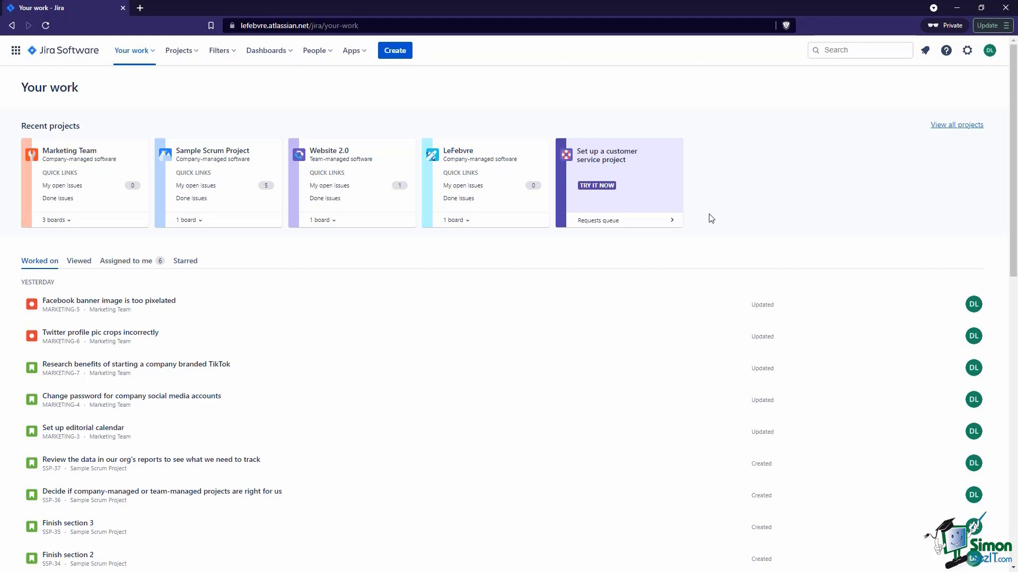
# Open the Marketing Team (MARKETING) project from the Projects menu
pyautogui.click(193, 56)
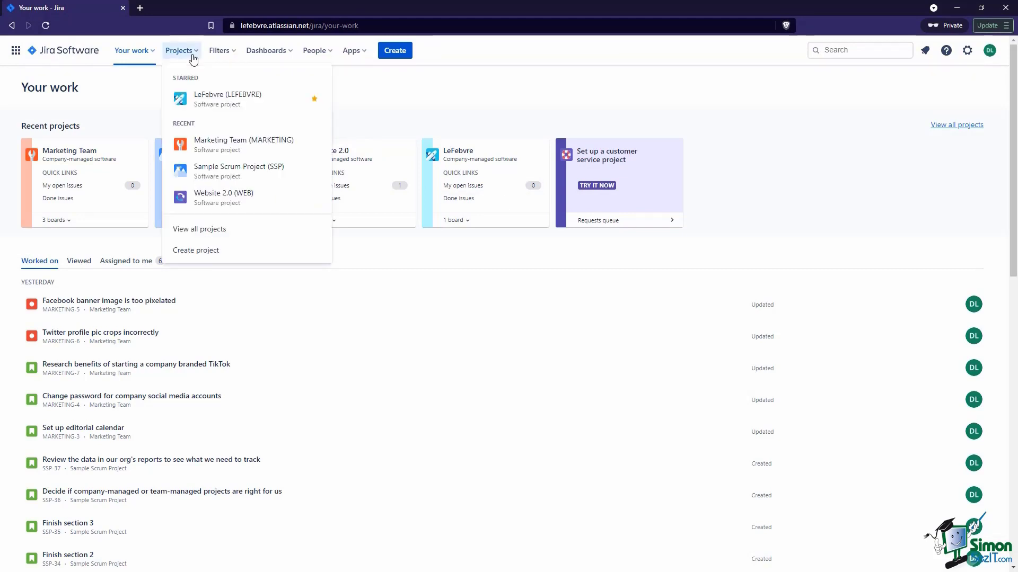
pyautogui.click(217, 143)
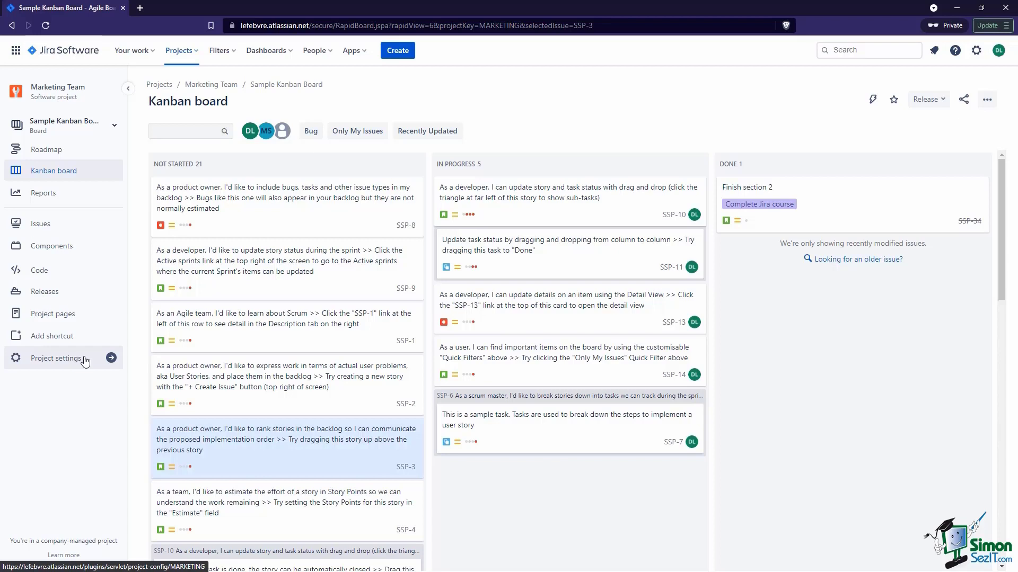
# Open the Marketing Team project's settings to the Details page showing key MARKETING
pyautogui.click(83, 360)
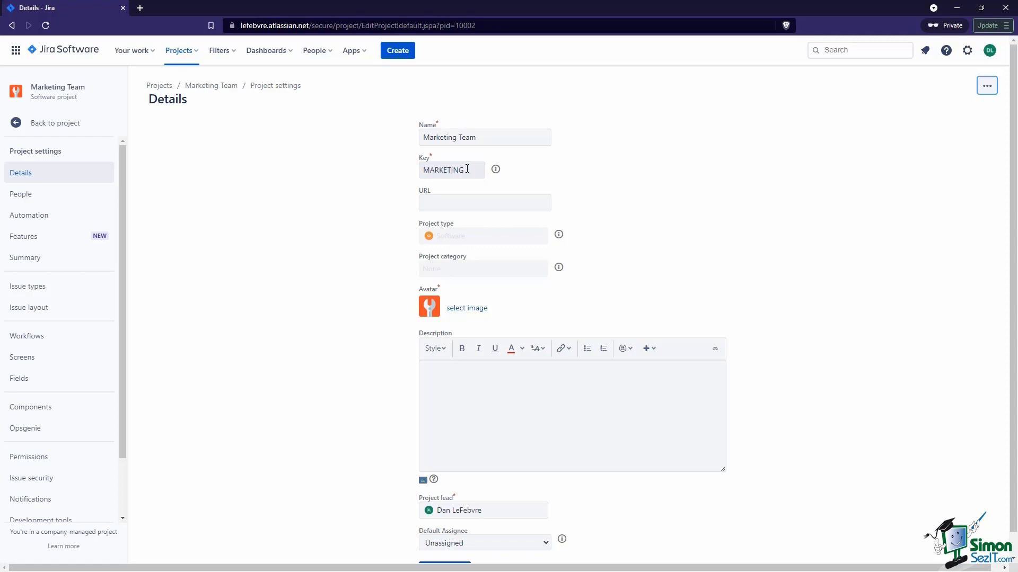
# Change the Marketing Team's Default Assignee from Unassigned to Project Lead and save the details
pyautogui.scroll(-1, 456, 357)
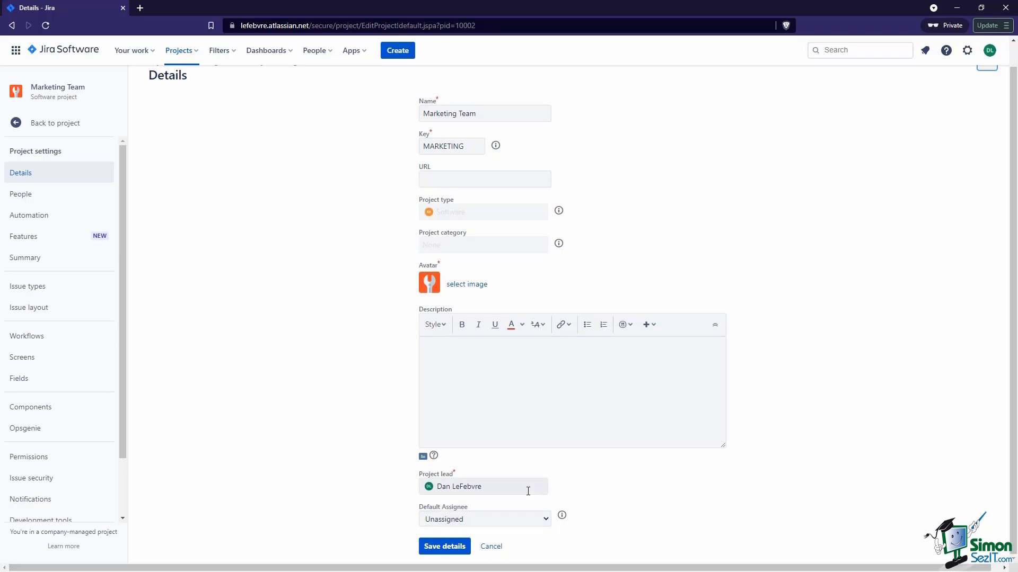
pyautogui.click(527, 519)
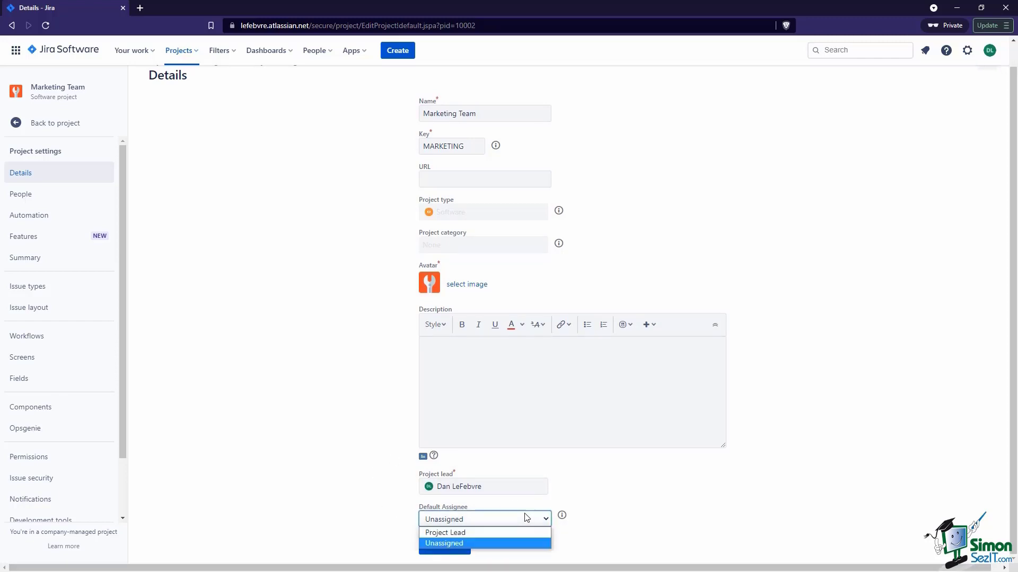
pyautogui.click(524, 543)
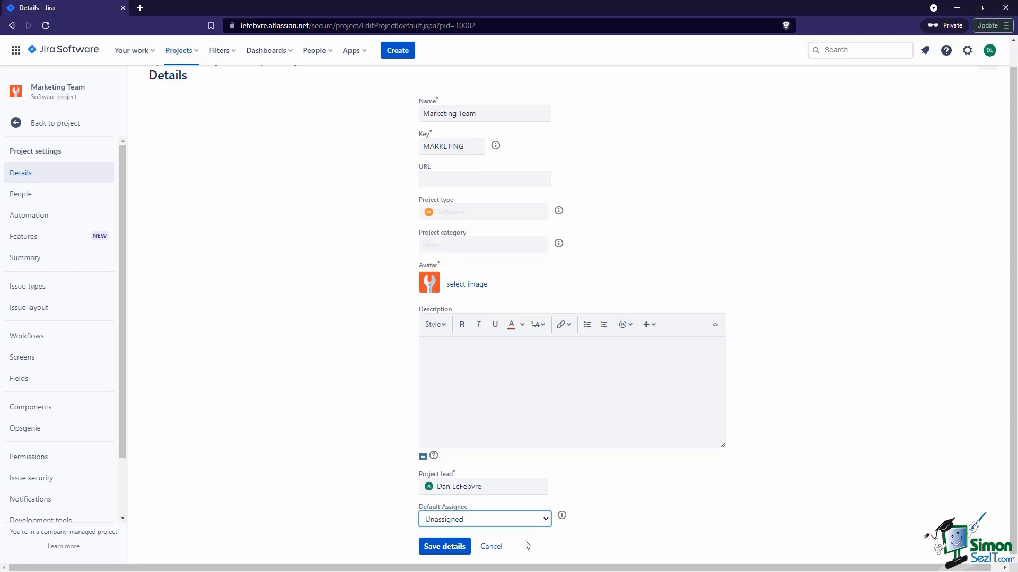
pyautogui.click(523, 520)
pyautogui.click(524, 532)
pyautogui.click(630, 523)
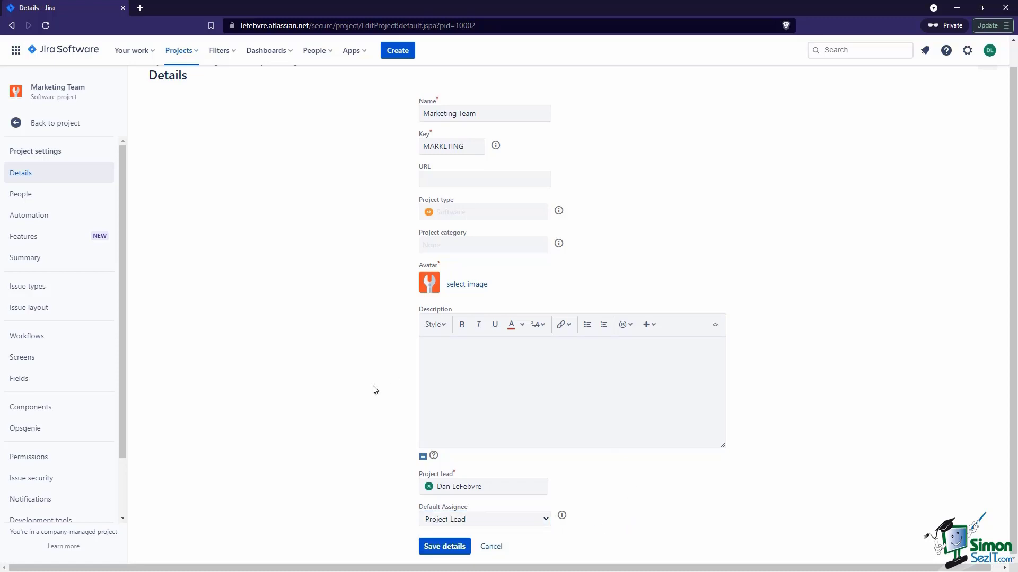
pyautogui.click(449, 547)
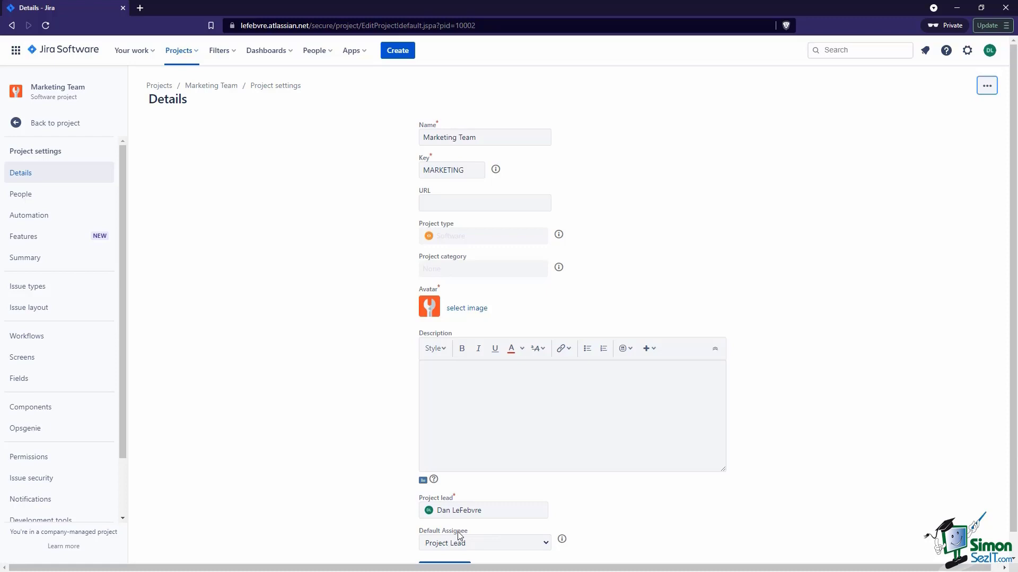
# Review the People page and its Roles filter, then go to the Automation rule library
pyautogui.click(59, 196)
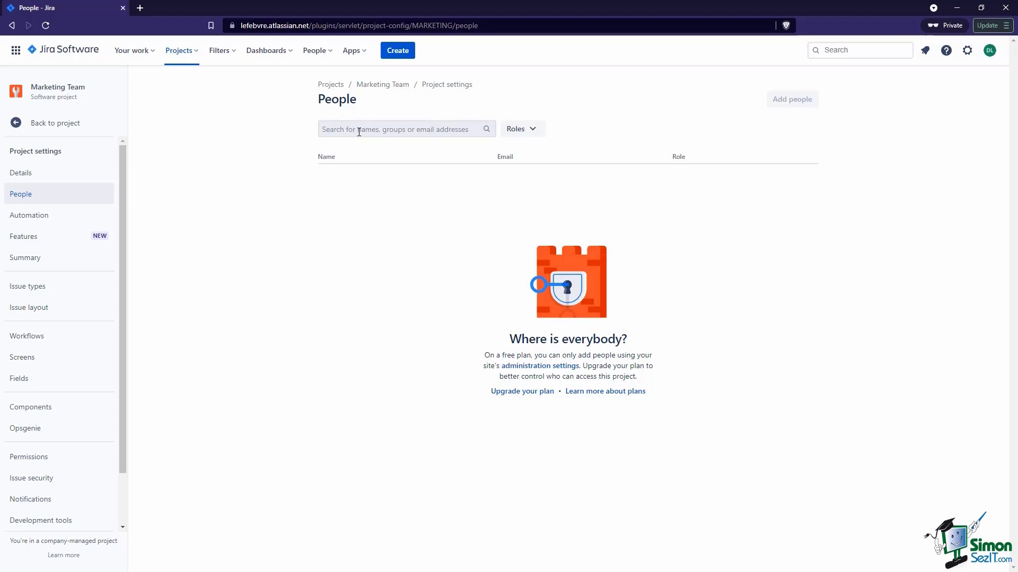
pyautogui.click(524, 131)
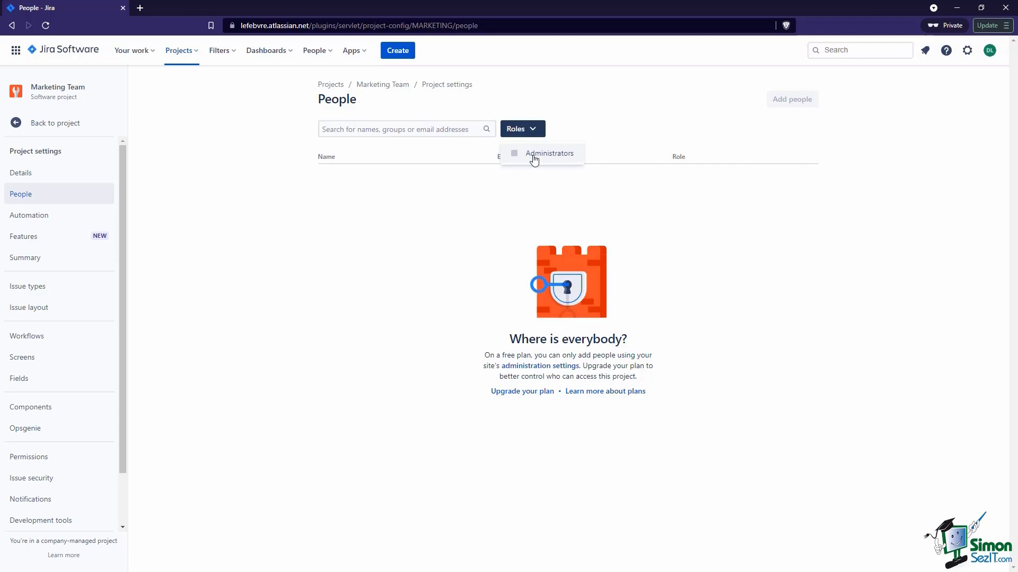
pyautogui.click(470, 209)
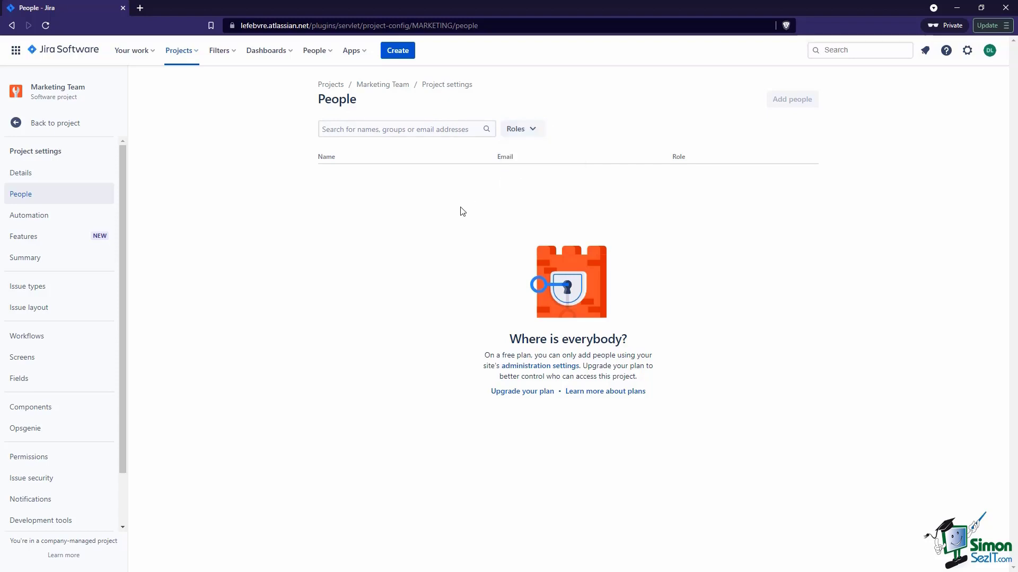
pyautogui.click(57, 214)
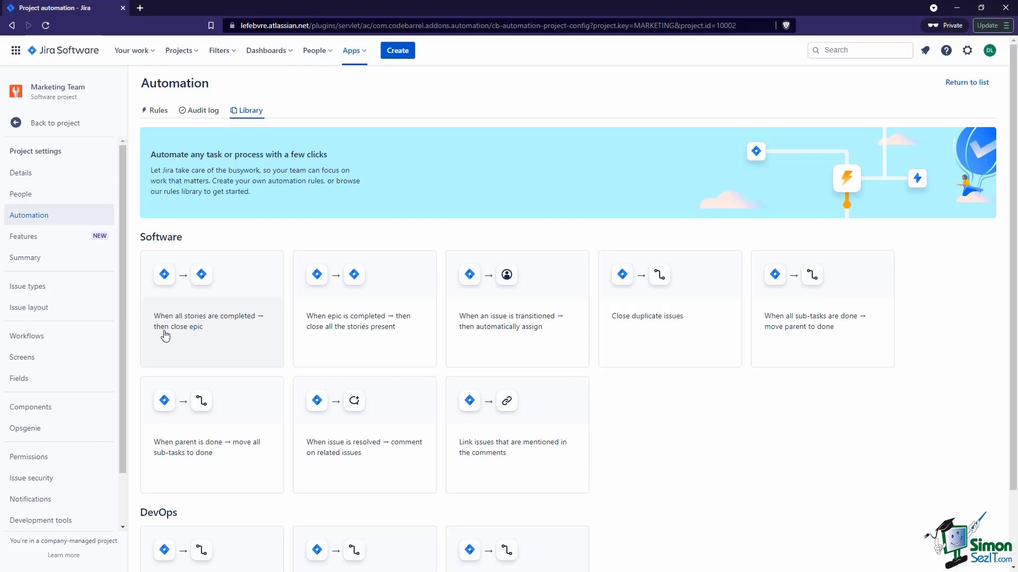
# Go to the Features page and browse the Planning features like Roadmap, Backlog and Board
pyautogui.click(43, 238)
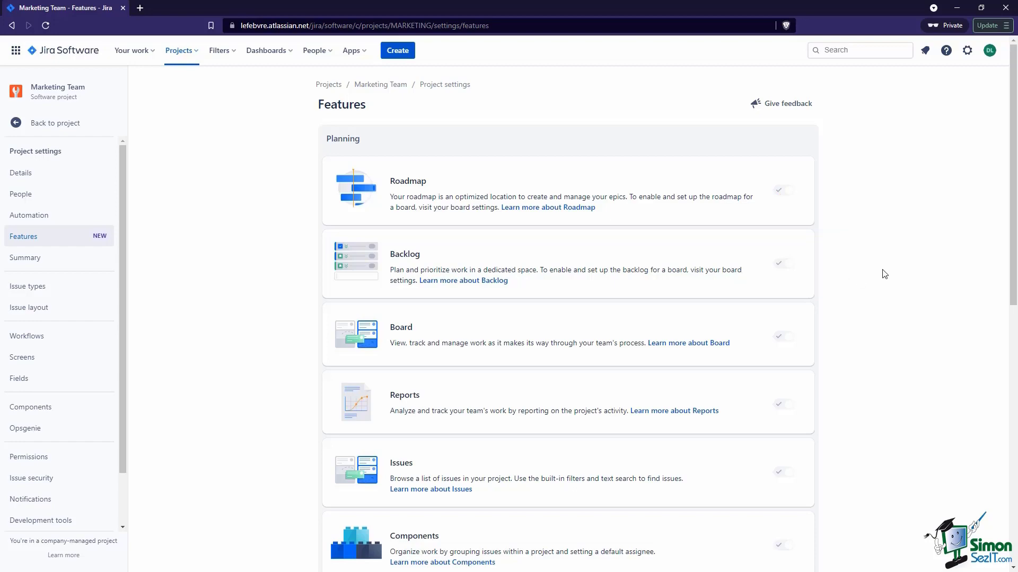
pyautogui.scroll(-7, 886, 276)
# Switch the Code feature off, then return to the project settings Summary page
pyautogui.scroll(7, 883, 273)
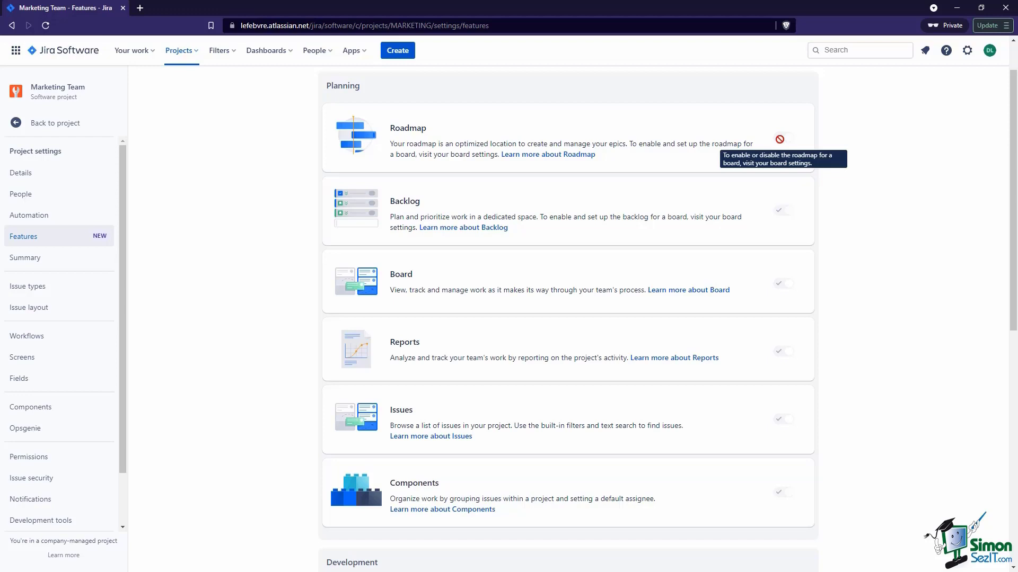
pyautogui.scroll(-8, 779, 139)
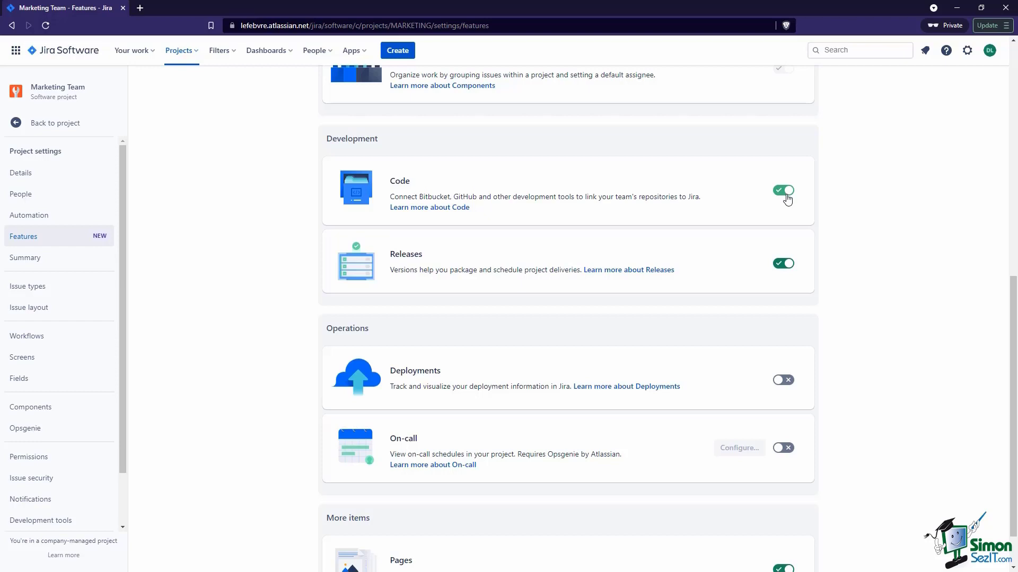
pyautogui.click(787, 197)
pyautogui.click(50, 258)
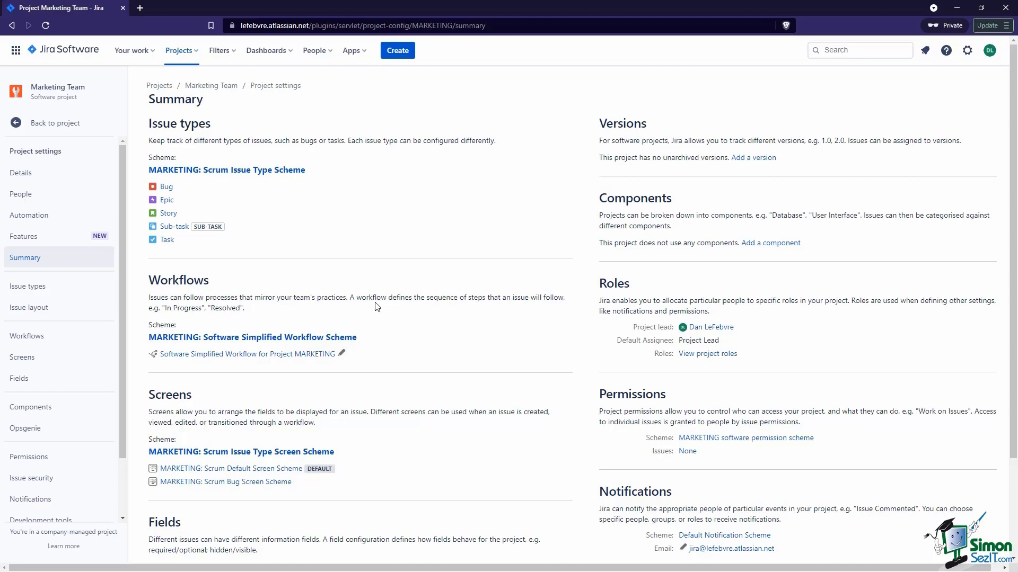
# Show the Issue types page listing Story, Bug, Epic, Task and Sub-task
pyautogui.click(64, 285)
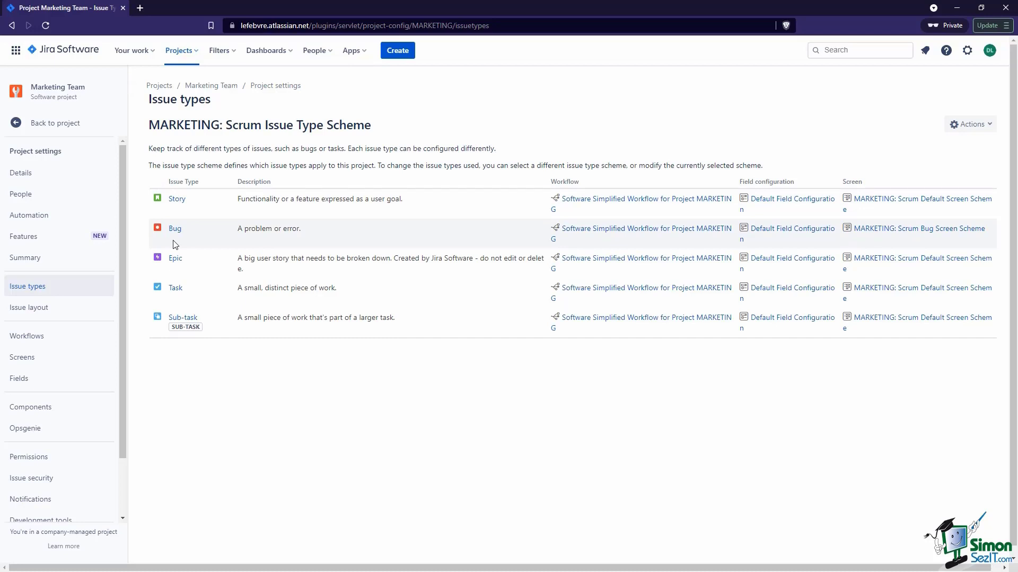
# Show the Issue layout page, with Bug grouped apart from Story, Epic, Task and Sub-task
pyautogui.click(90, 311)
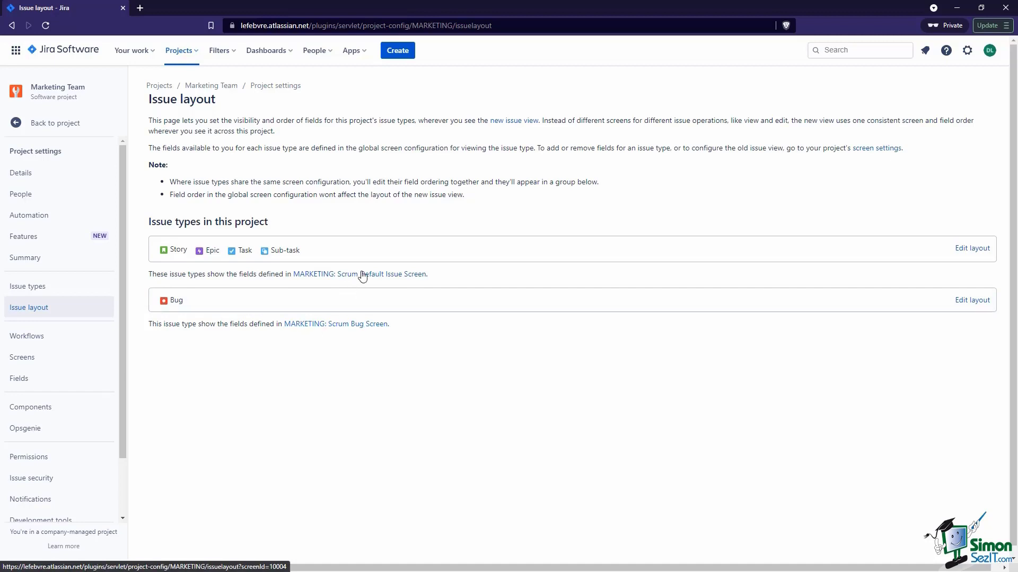
pyautogui.click(355, 325)
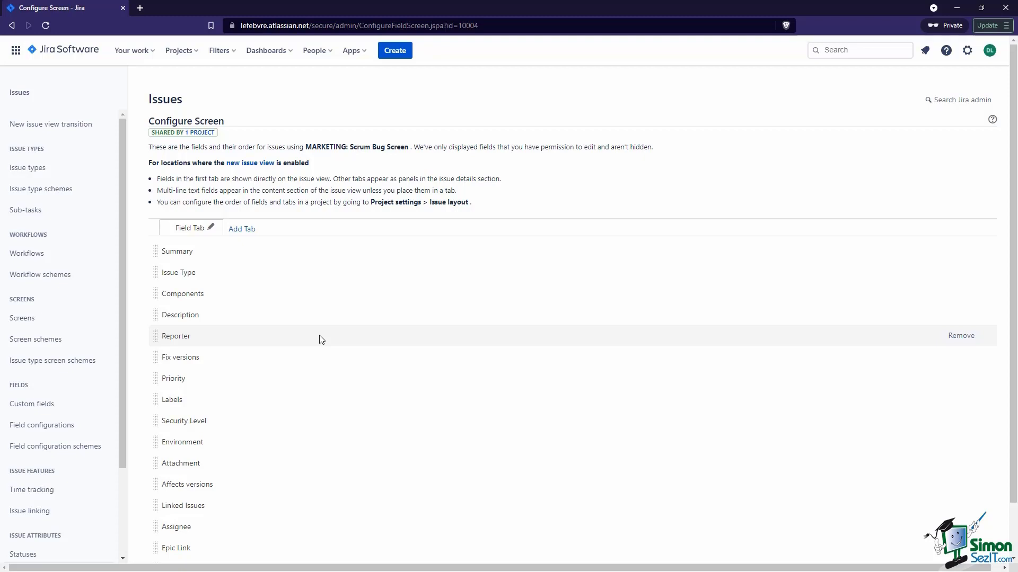
pyautogui.scroll(-2, 321, 339)
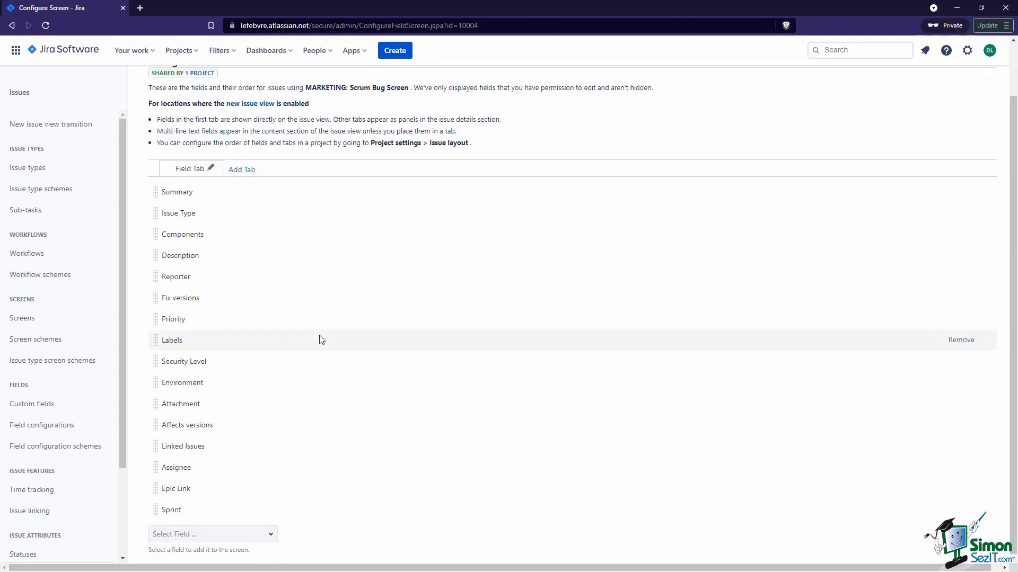
pyautogui.scroll(2, 322, 340)
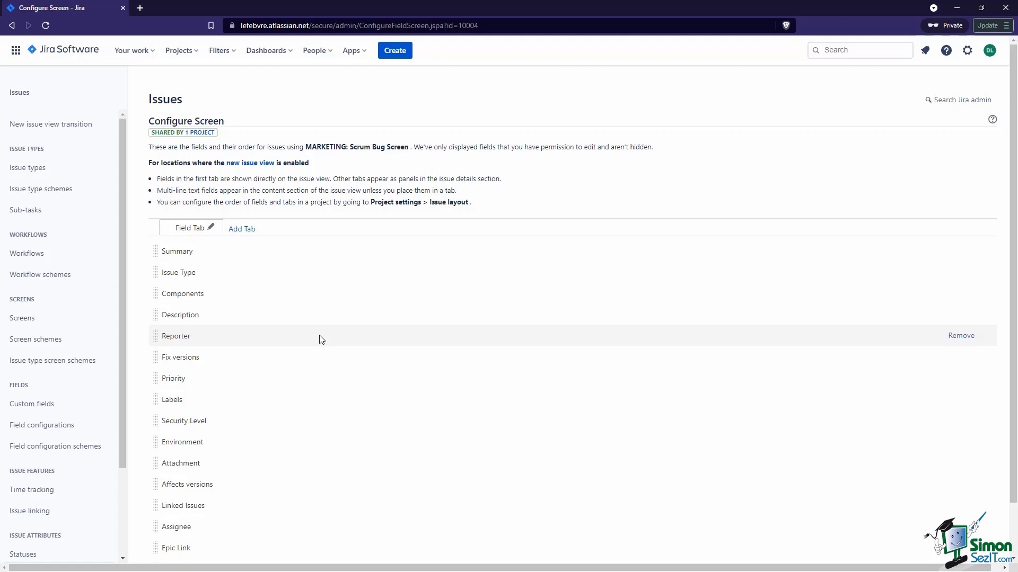
pyautogui.hotkey('alt', 'Left')
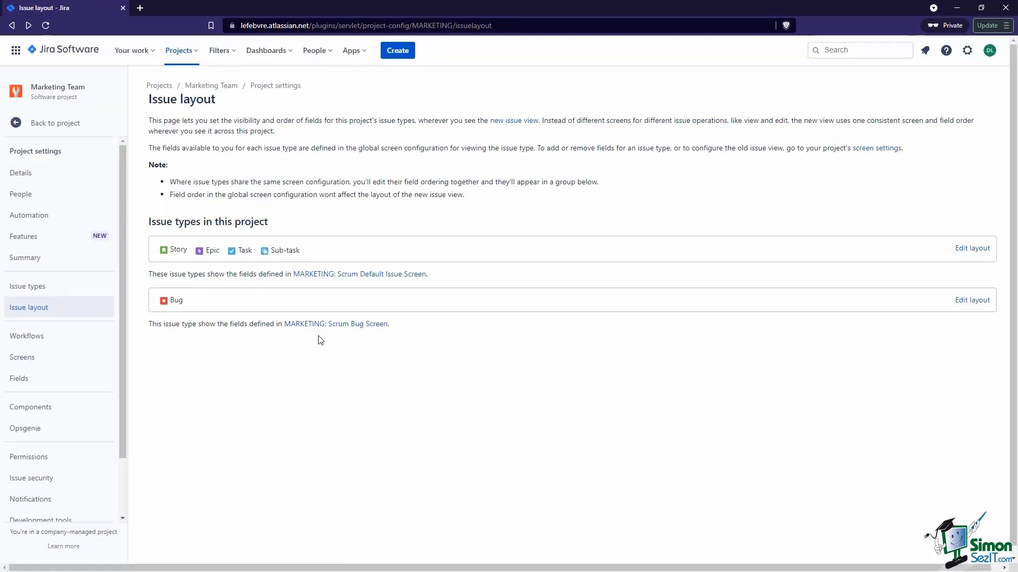
# Pass through Workflows to the Screens page showing the Scrum Default and Bug screen schemes
pyautogui.click(28, 336)
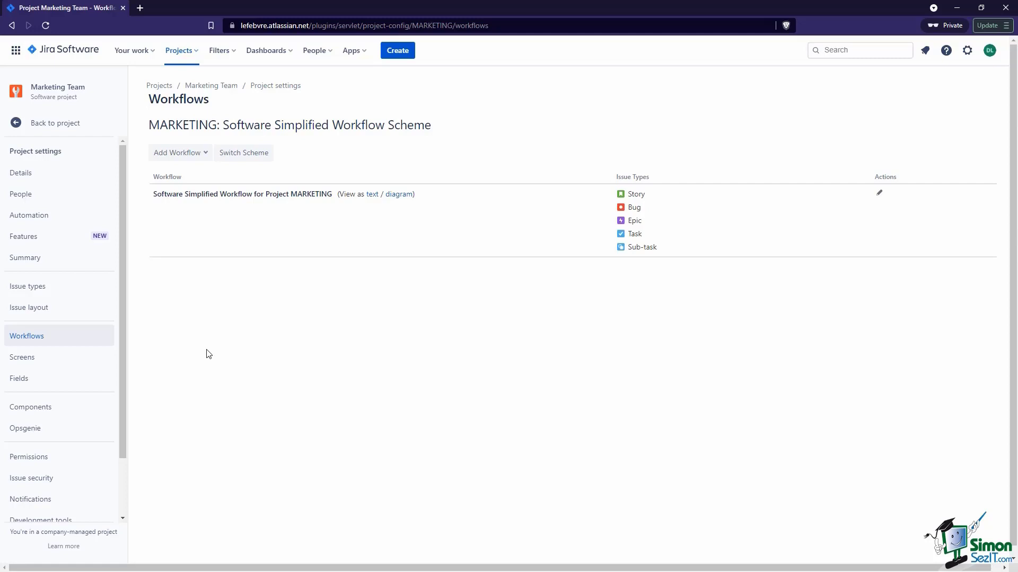
pyautogui.click(98, 362)
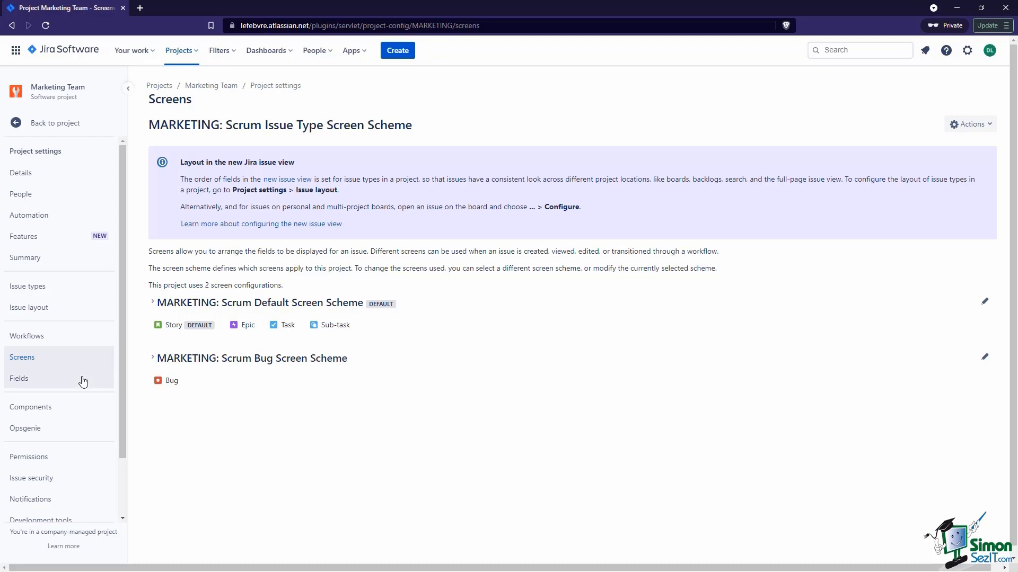
# Show the Fields page with the System Default Field Configuration for all five issue types
pyautogui.click(83, 379)
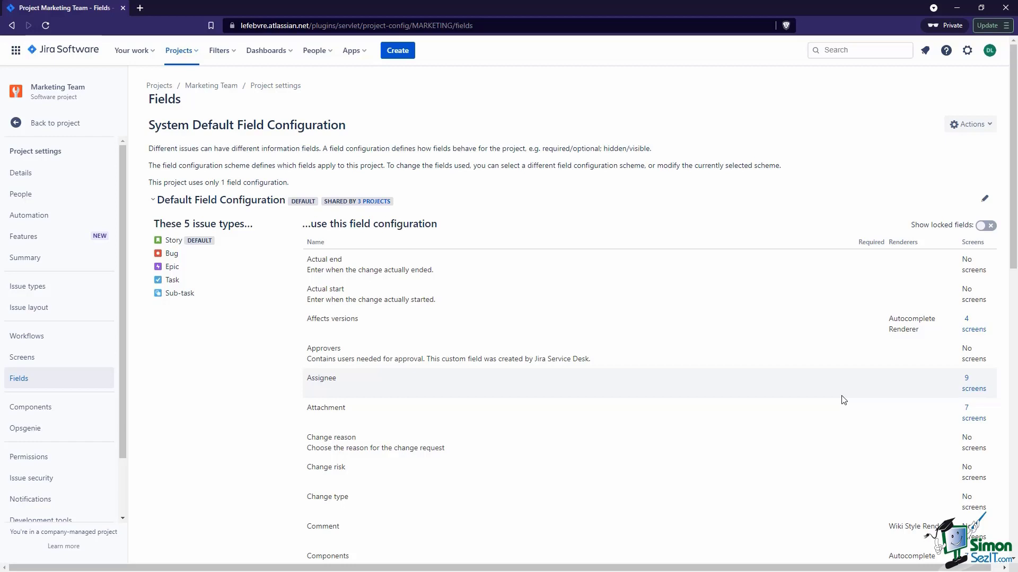
# Show the Components page, which reports the project has no components yet
pyautogui.click(84, 408)
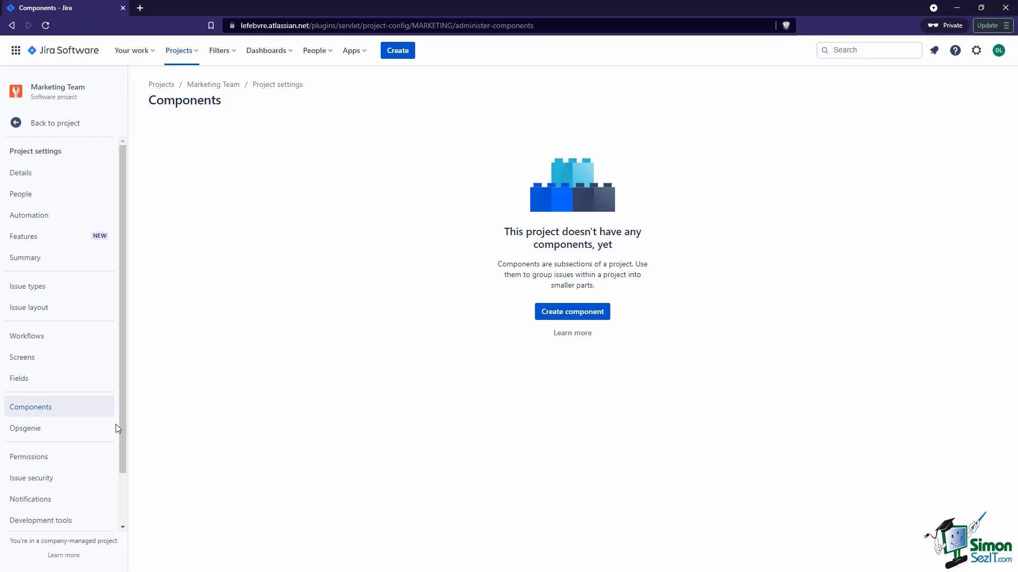
# Glance at the Opsgenie settings, then view the MARKETING software permission scheme
pyautogui.click(74, 432)
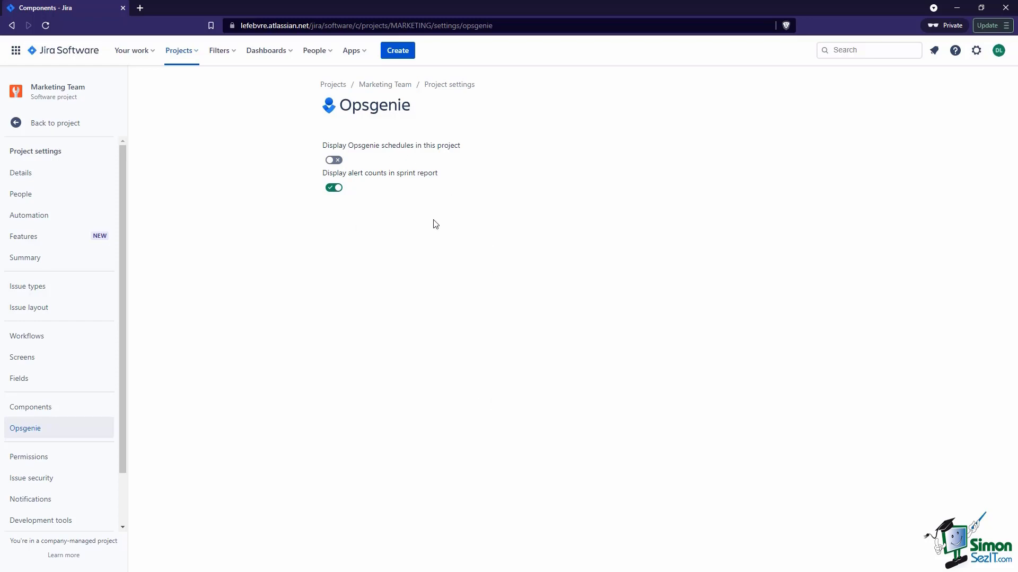
pyautogui.scroll(-2, 93, 379)
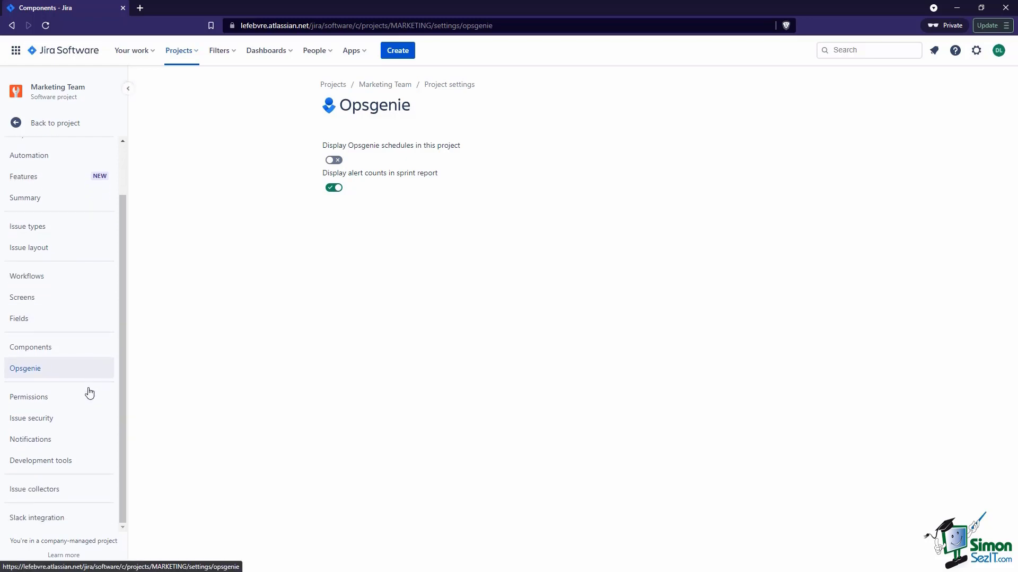
pyautogui.click(89, 396)
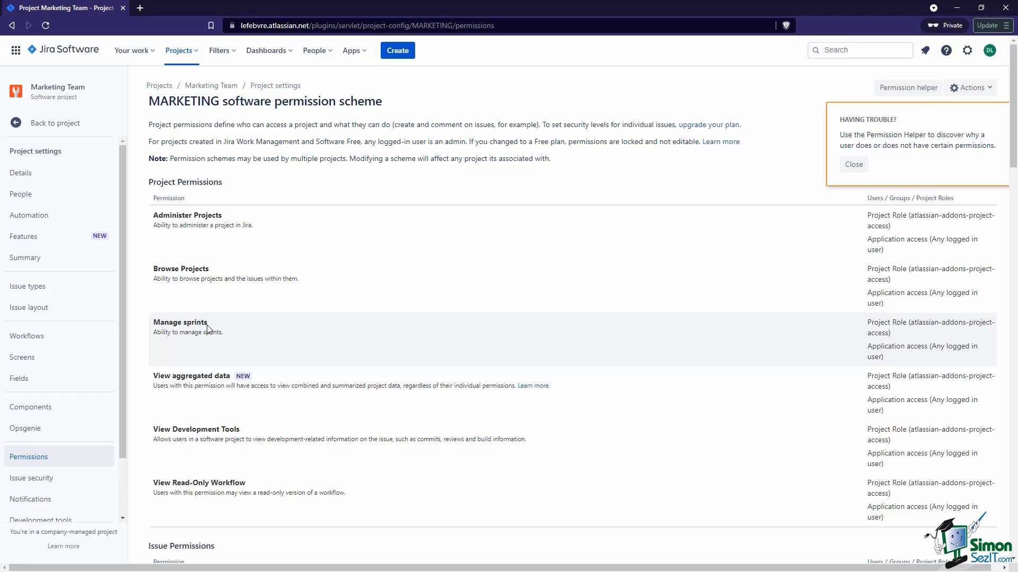
# Open Marketing Team's Issue Security page, which states issue security is not enabled
pyautogui.click(59, 484)
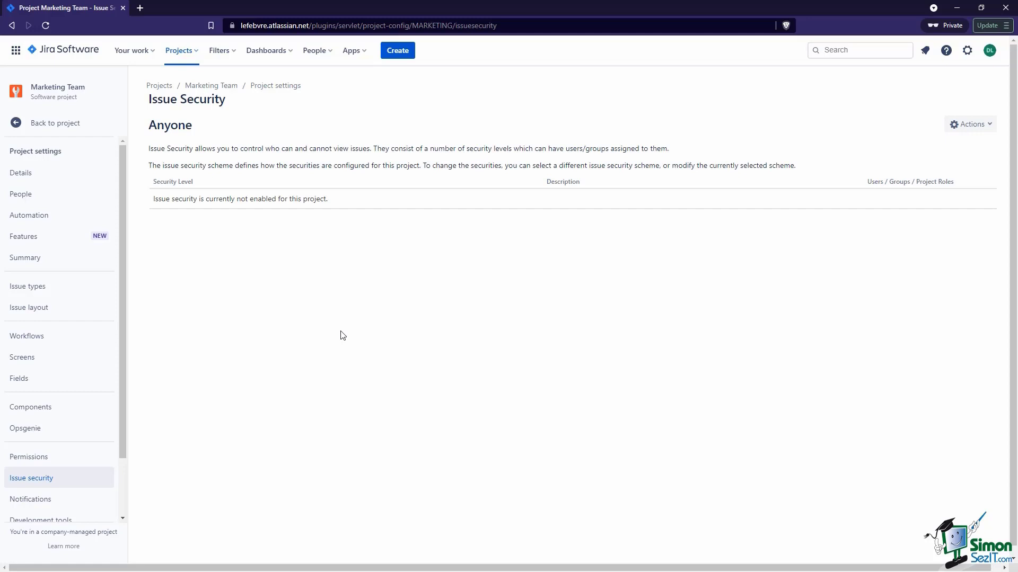
# Highlight 'who can and cannot view issues', then review the Default Notification Scheme shared by 3 projects
pyautogui.moveTo(265, 149); pyautogui.dragTo(370, 149)
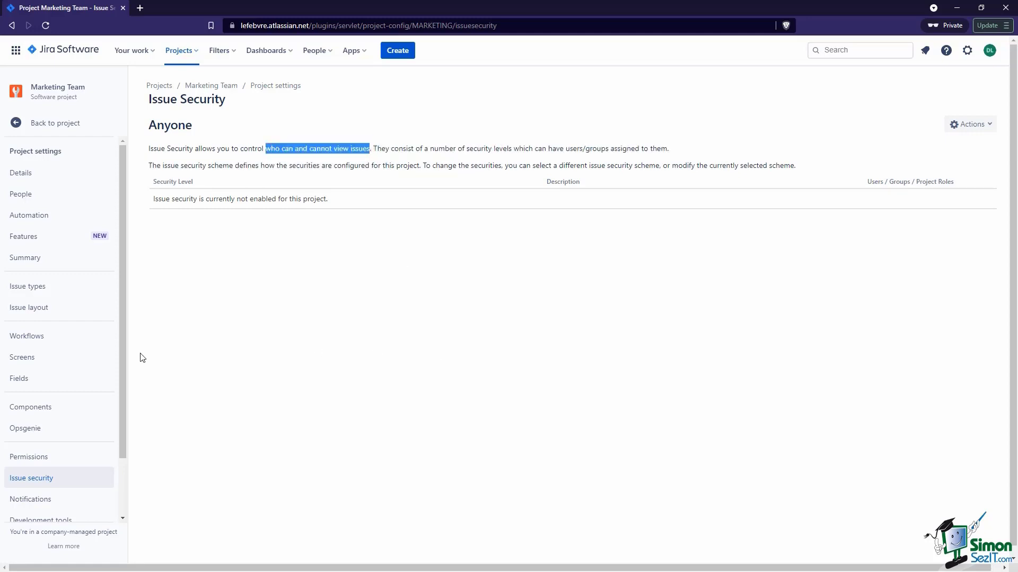
pyautogui.scroll(-2, 70, 385)
pyautogui.click(69, 436)
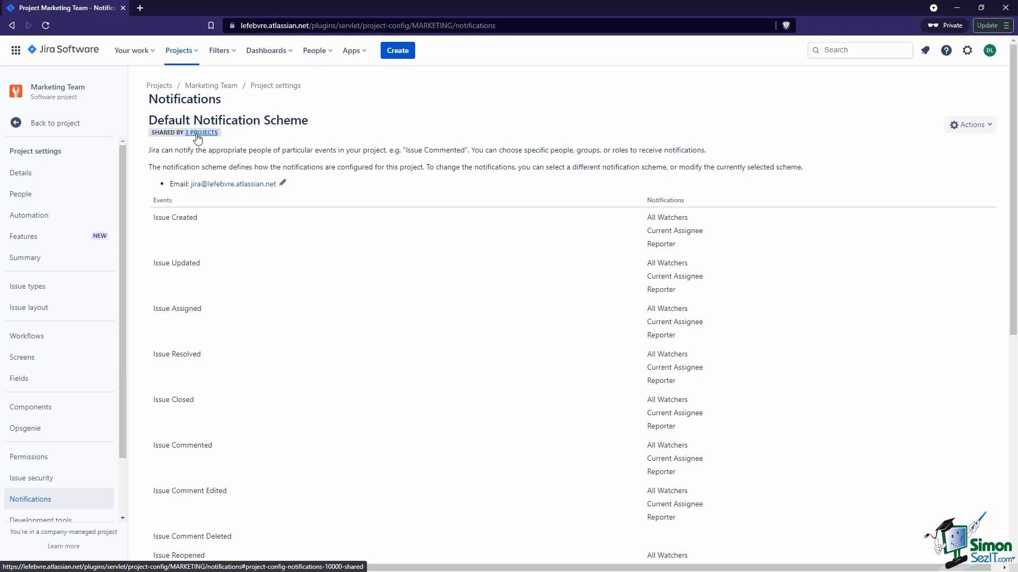
pyautogui.scroll(-2, 43, 326)
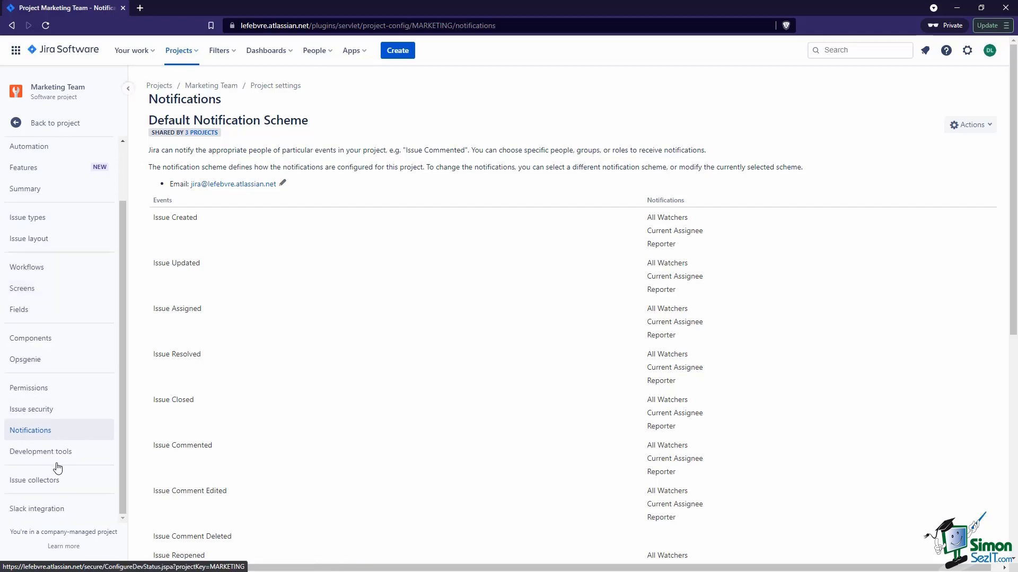
# Review the Development tools page, expanding and closing the Connect dropdown of available tools
pyautogui.click(92, 444)
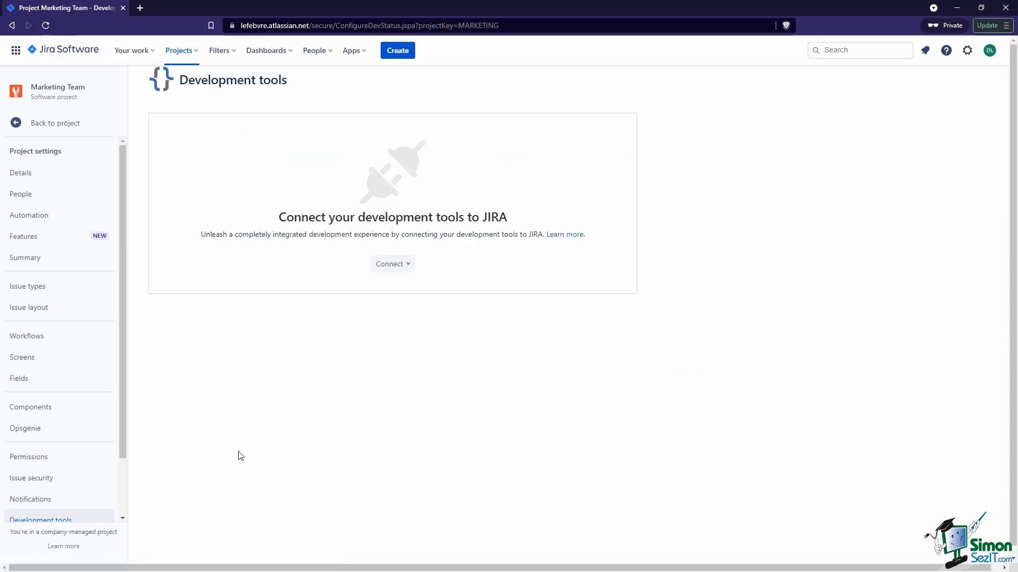
pyautogui.click(409, 271)
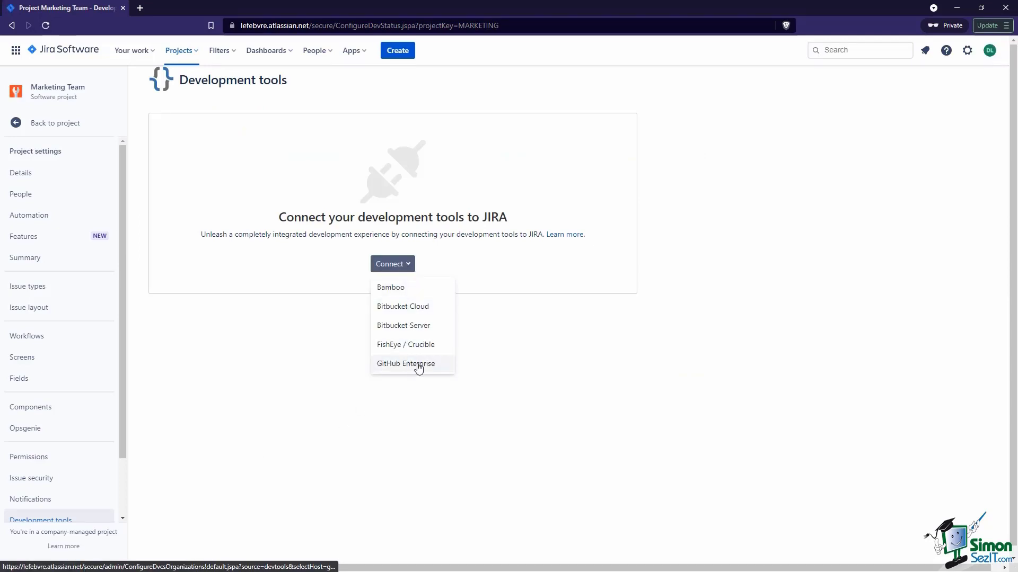
pyautogui.click(501, 329)
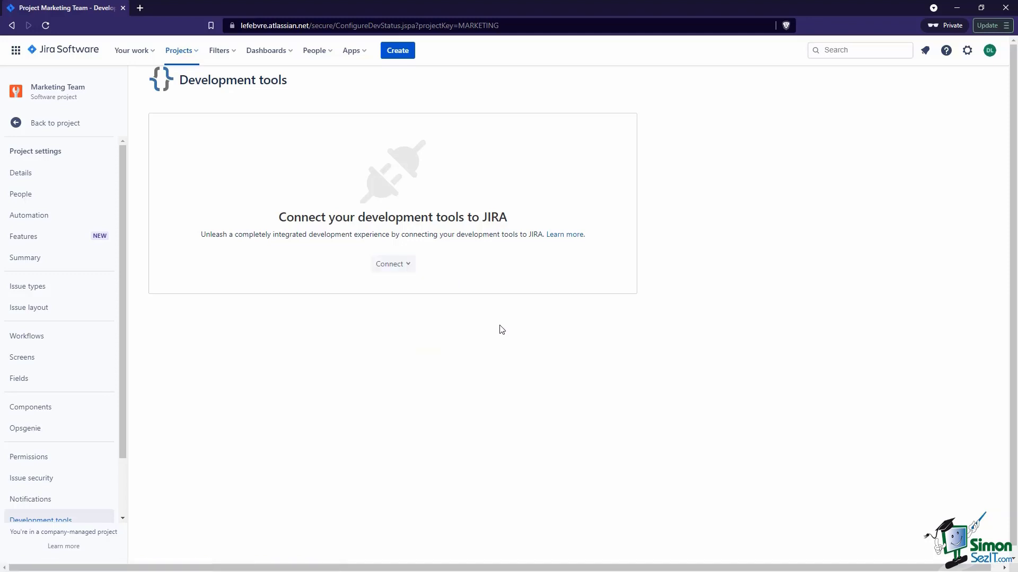
pyautogui.scroll(-2, 93, 369)
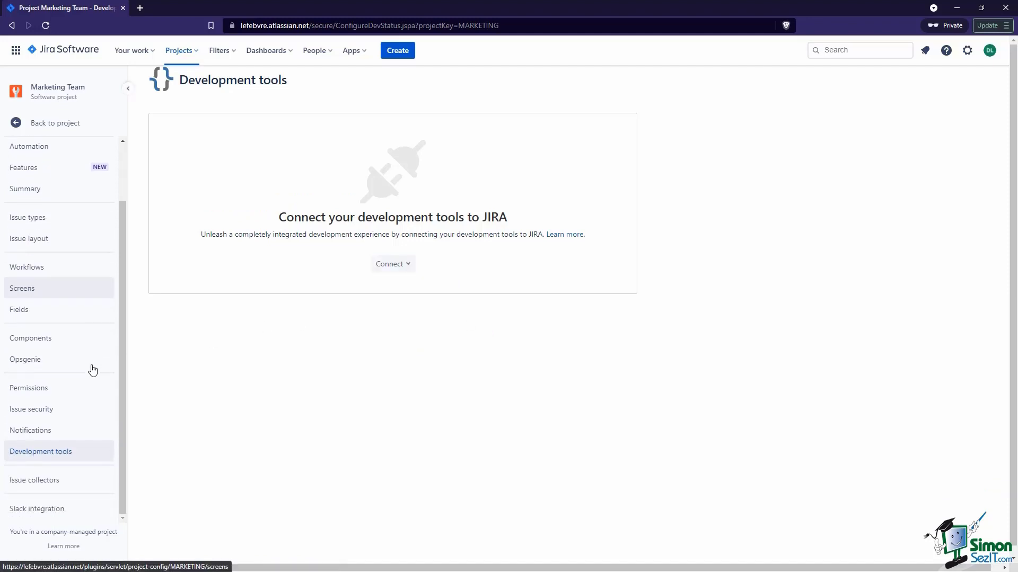
# Check Issue collectors, which has none configured yet, then load the Slack integration settings
pyautogui.click(89, 479)
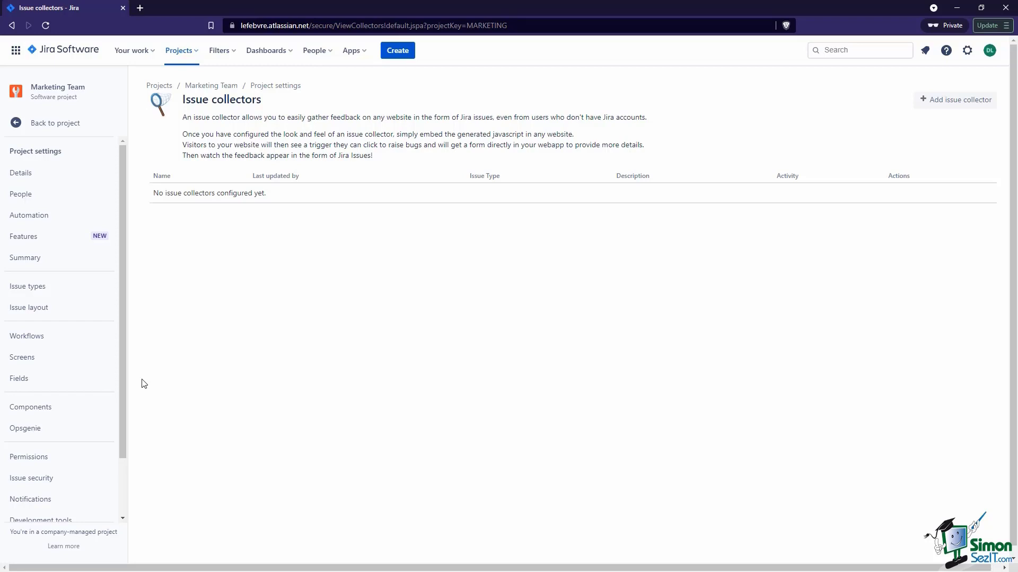
pyautogui.scroll(-1, 143, 383)
pyautogui.scroll(-3, 91, 389)
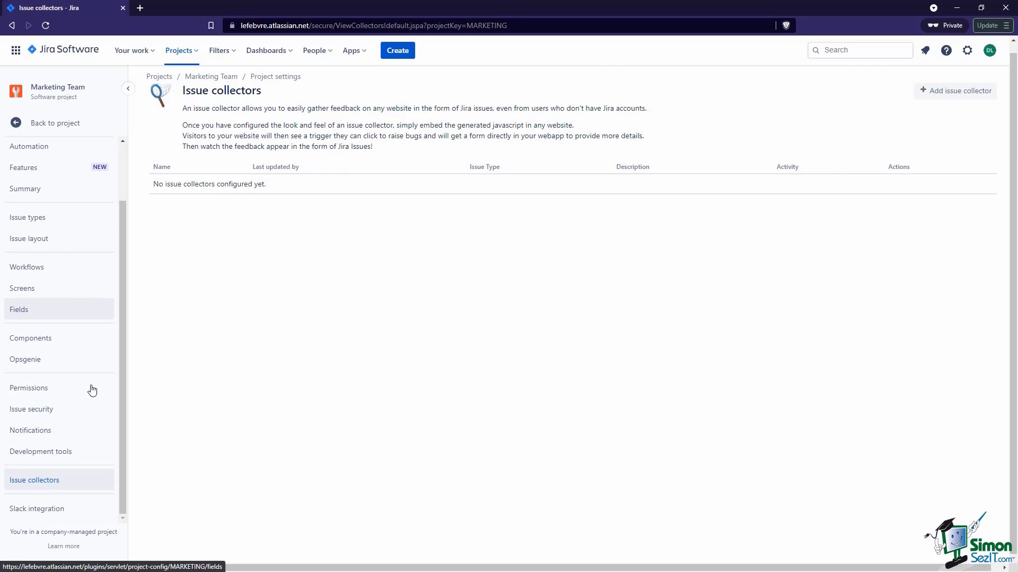
pyautogui.click(47, 509)
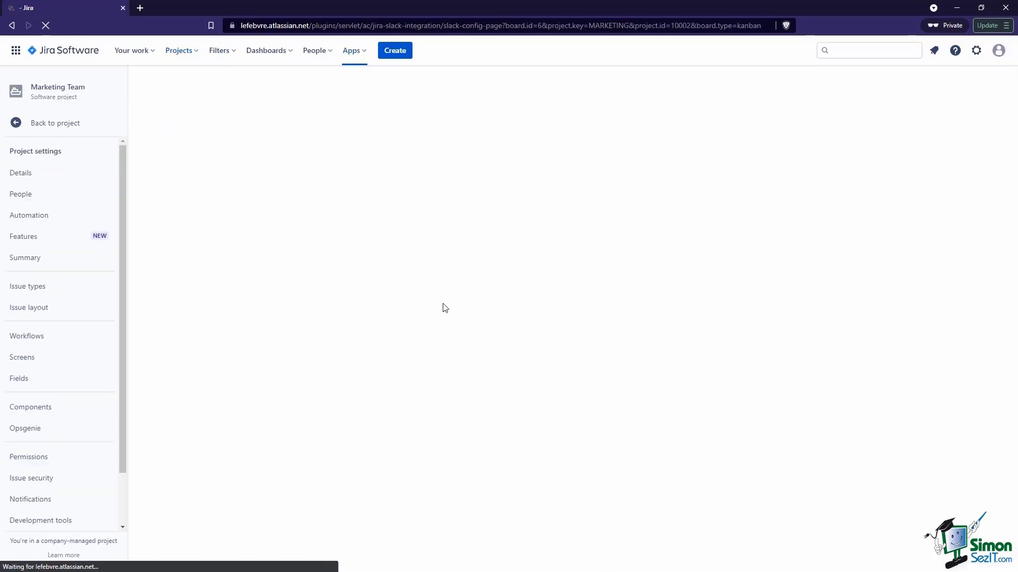